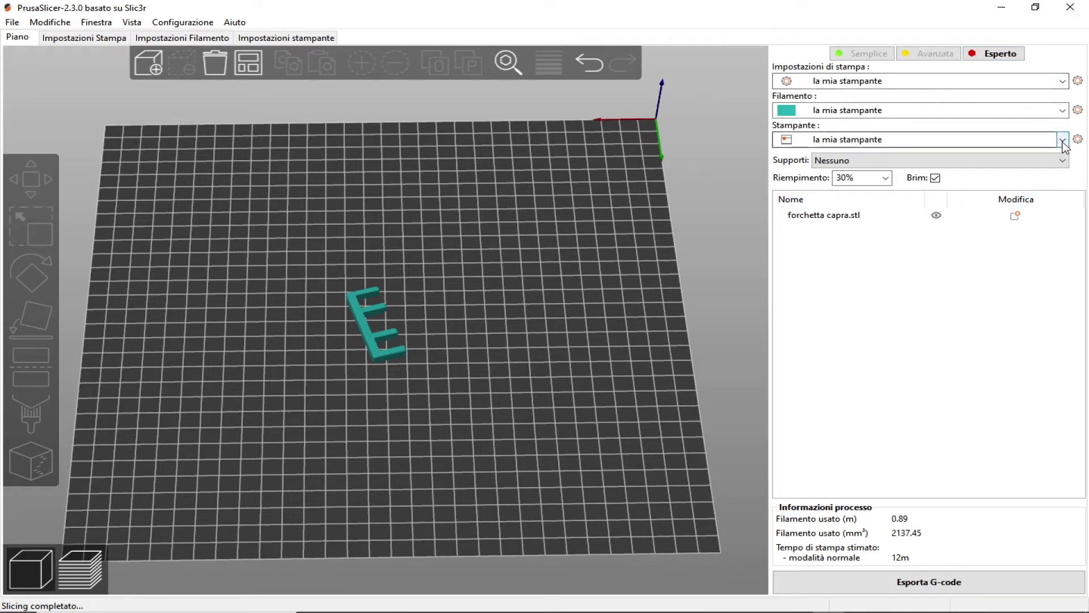
# Close Cura's print panel and hide Cura, then show PrusaSlicer's printer presets, including Creality CR-10, Ender-3 and user presets
pyautogui.click(1062, 81)
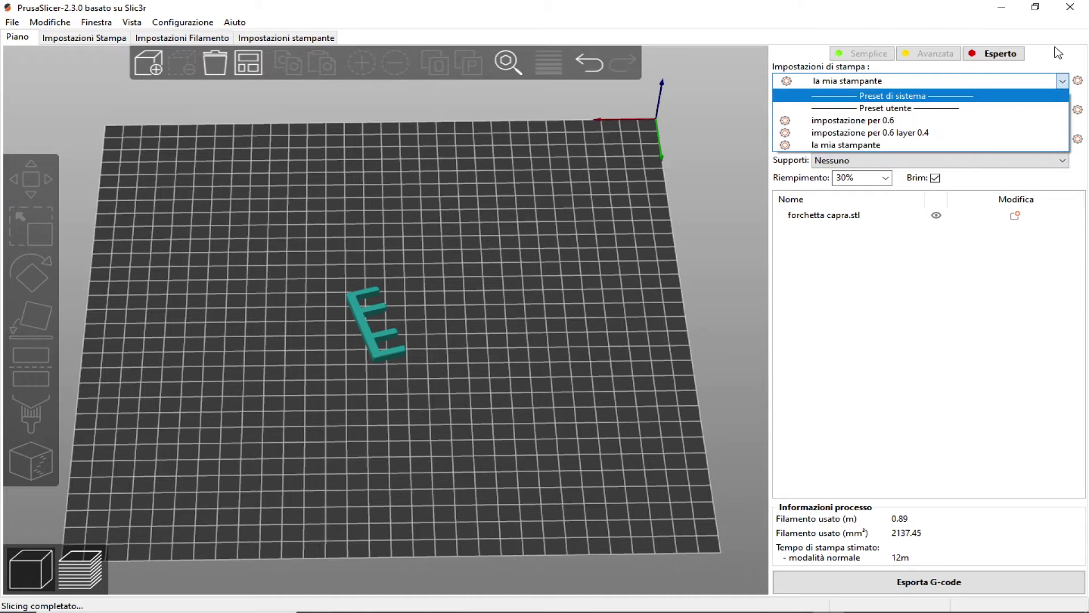
pyautogui.click(1058, 53)
pyautogui.click(1063, 138)
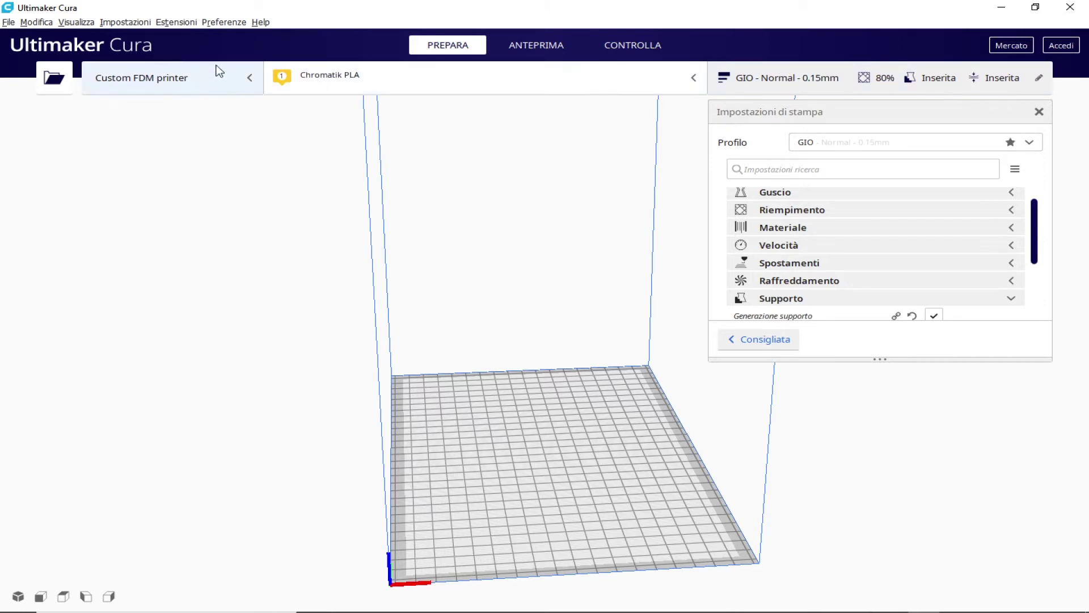
pyautogui.click(794, 77)
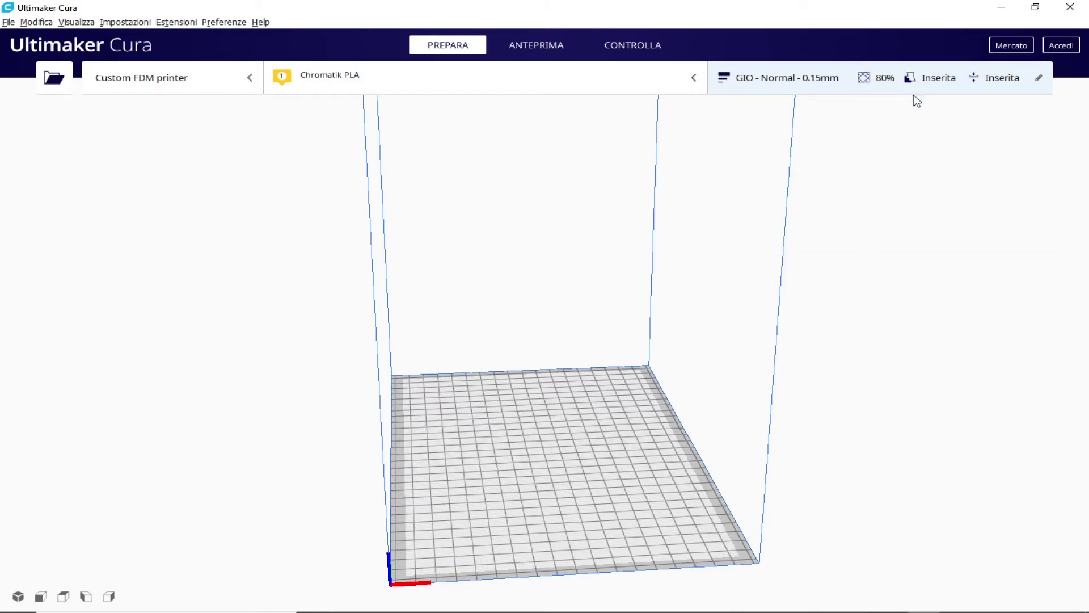
pyautogui.click(1001, 8)
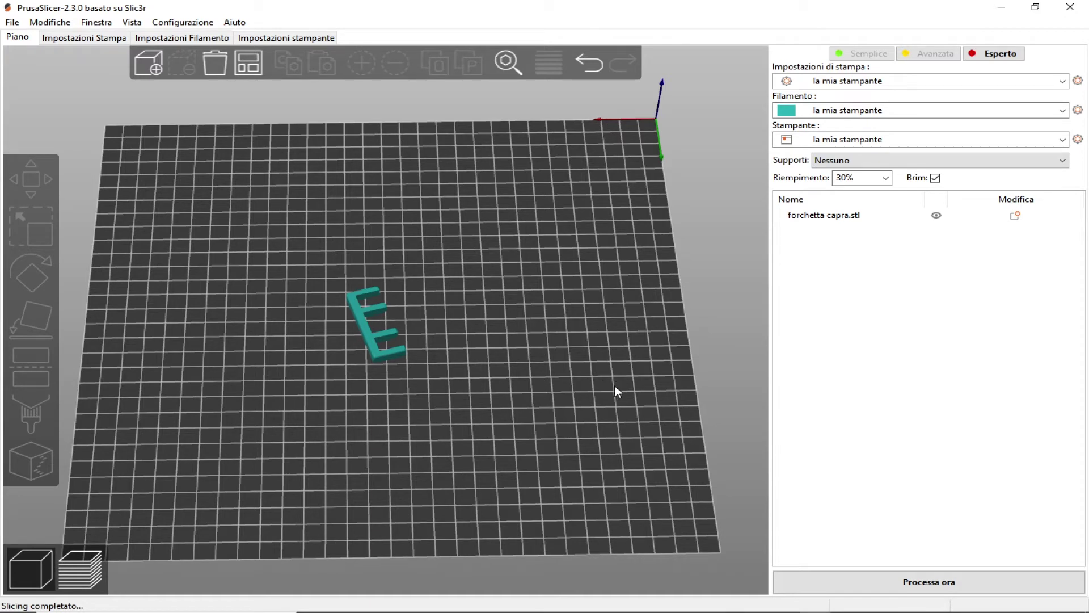
pyautogui.scroll(3, 389, 286)
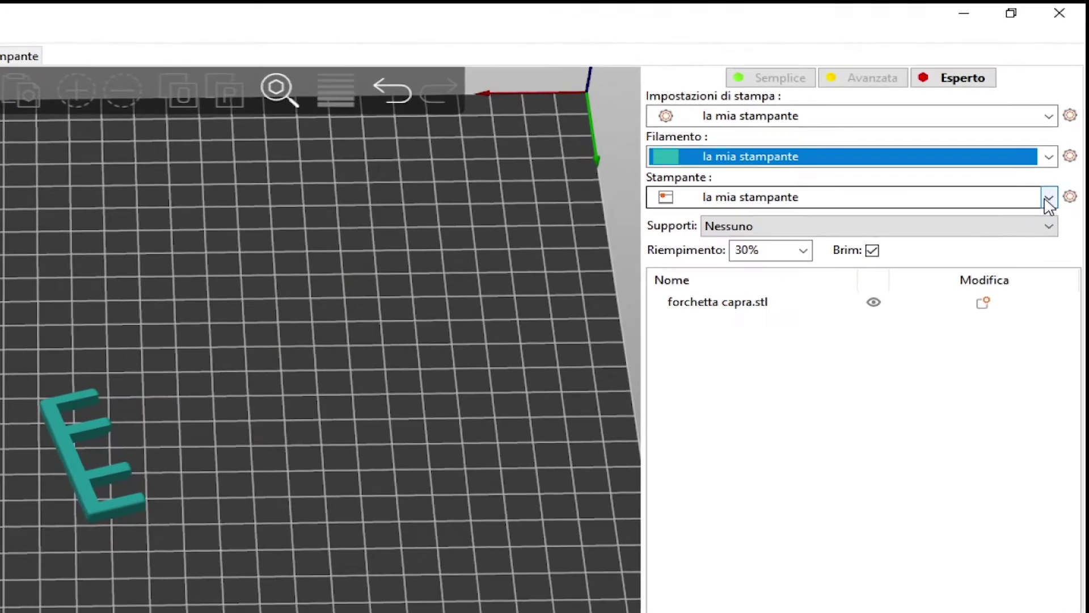
pyautogui.click(1062, 139)
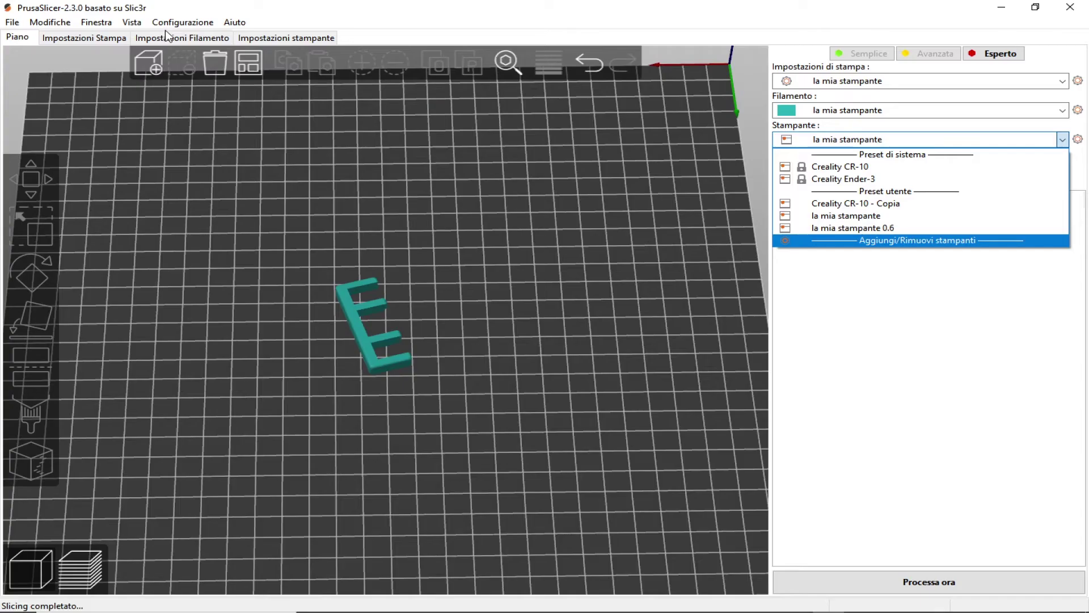
pyautogui.click(181, 35)
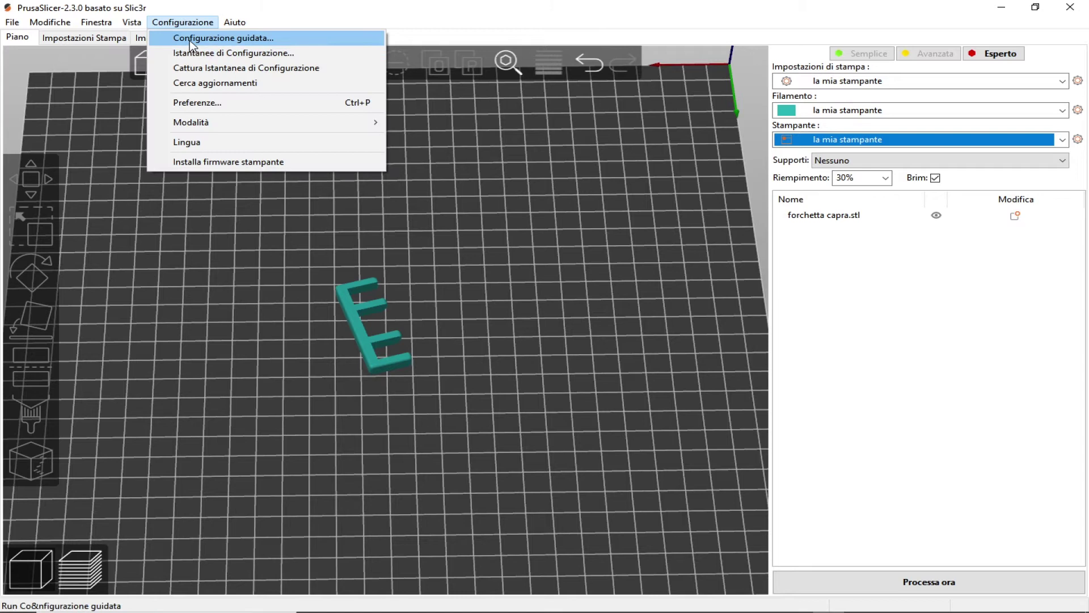
pyautogui.click(190, 37)
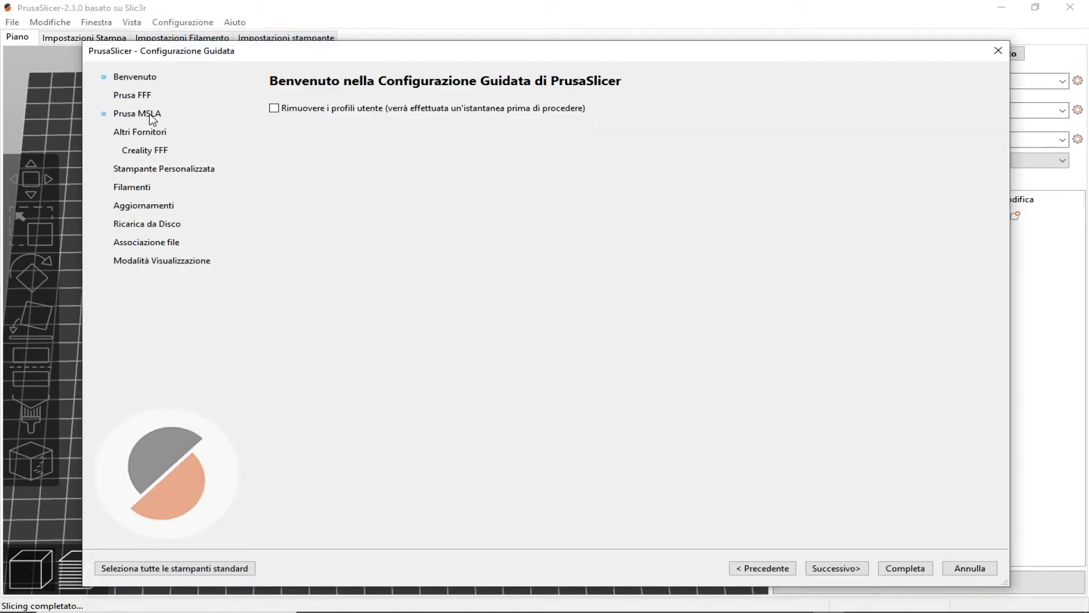
pyautogui.click(131, 117)
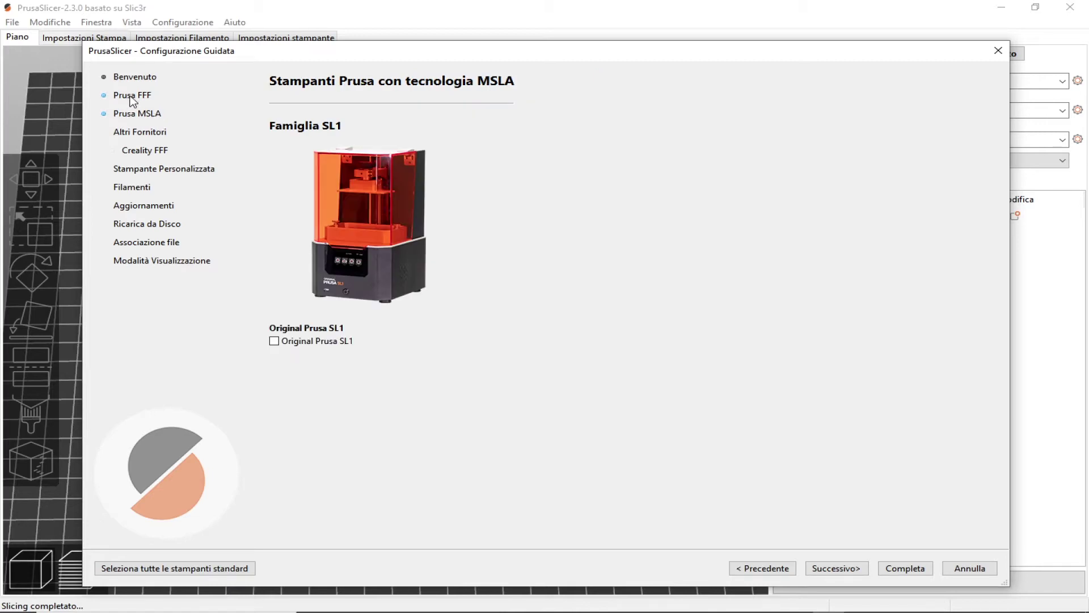
pyautogui.click(131, 98)
pyautogui.click(150, 153)
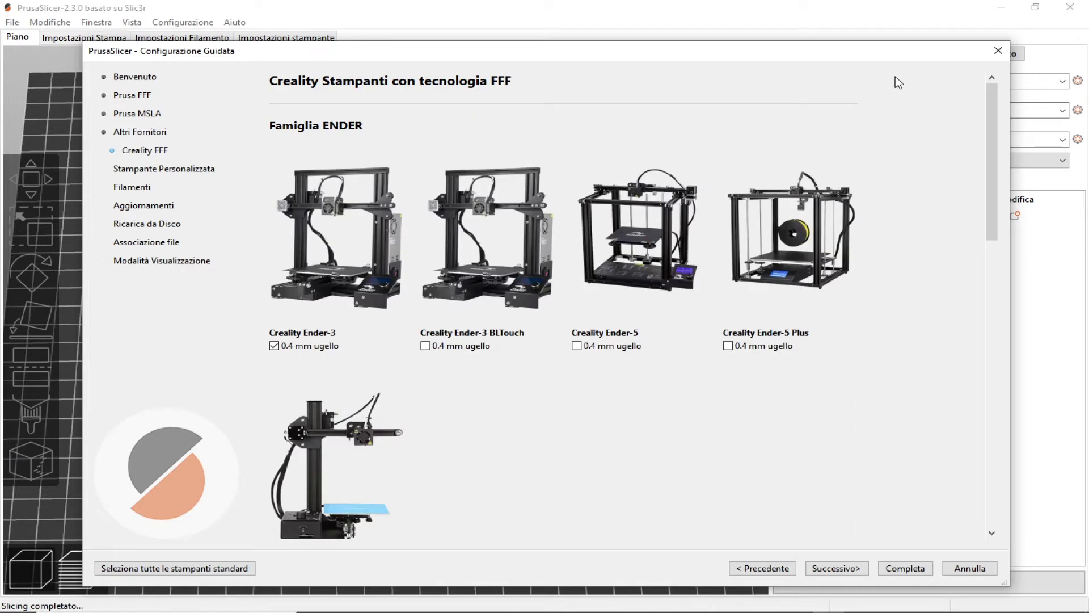
pyautogui.click(1061, 139)
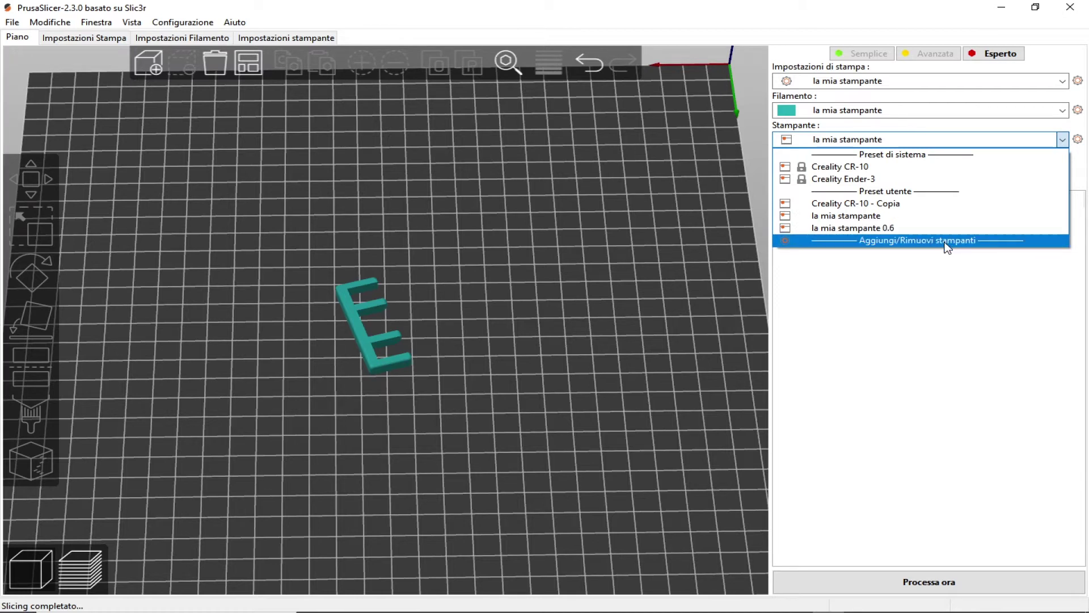
# Browse the Add/Remove presets wizard's vendor, filament and custom printer pages, then cancel it
pyautogui.click(946, 243)
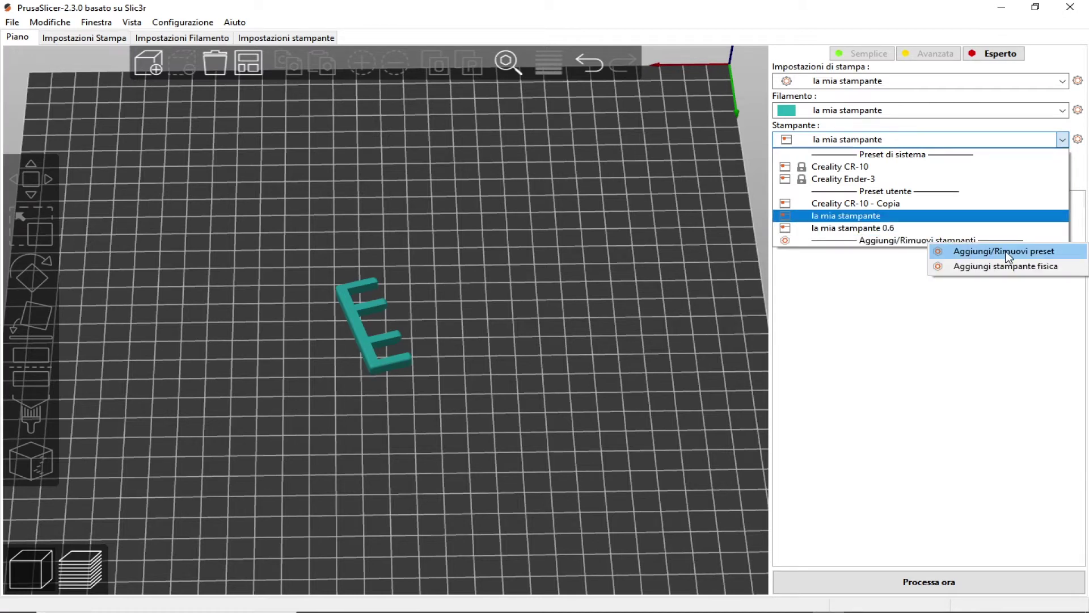
pyautogui.click(1008, 257)
pyautogui.scroll(-10, 608, 178)
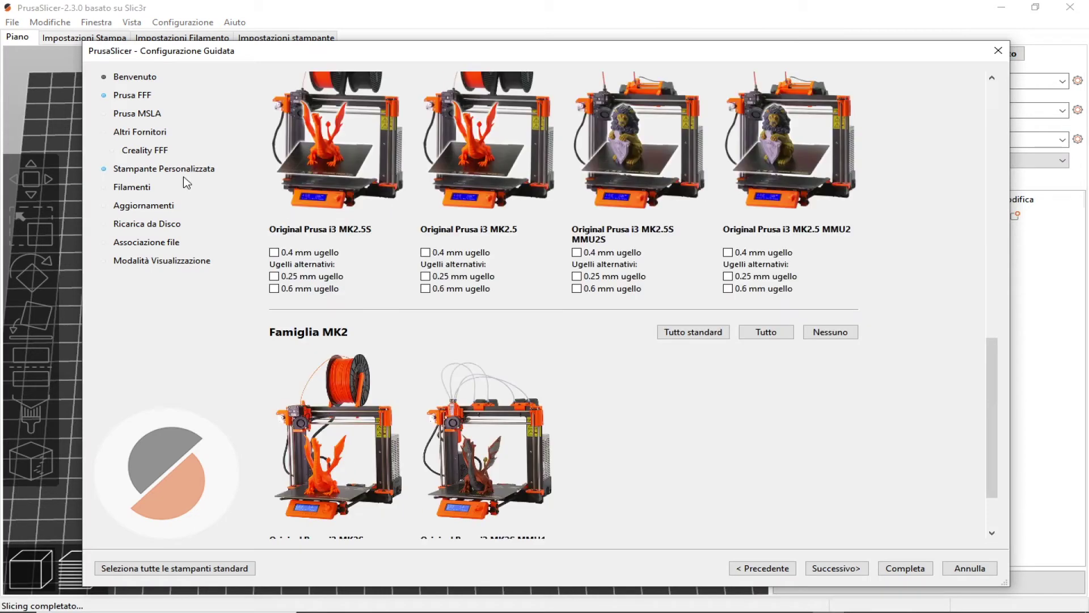
pyautogui.click(146, 152)
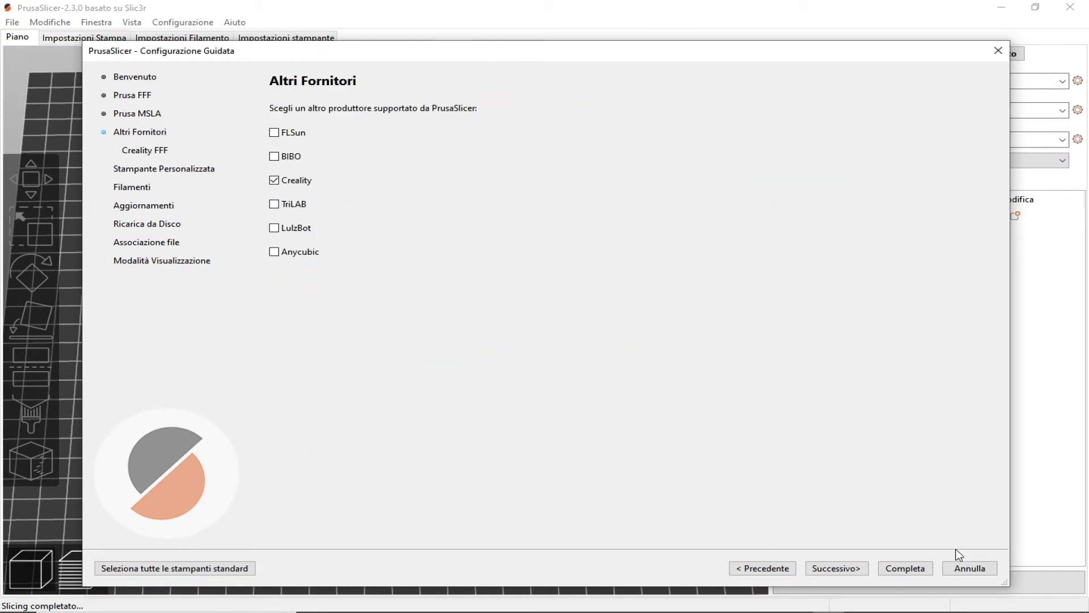
pyautogui.click(128, 187)
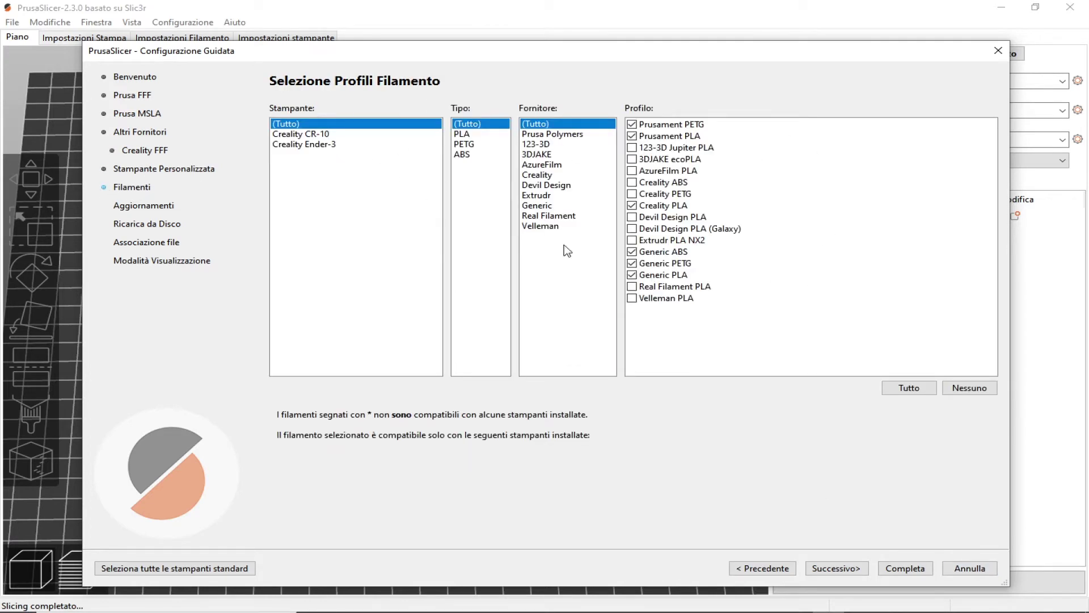
pyautogui.click(163, 173)
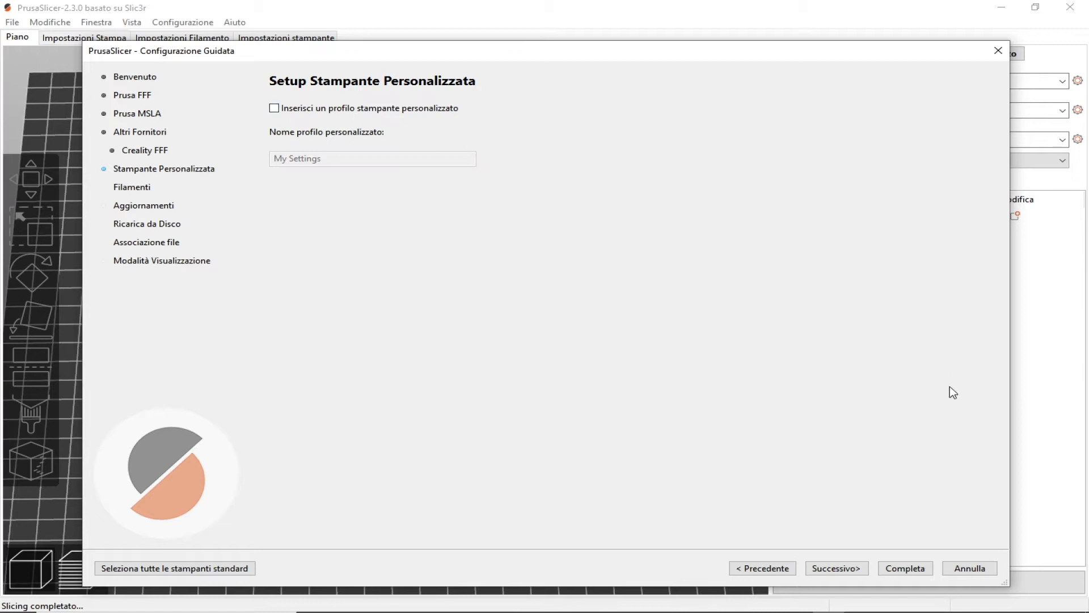
pyautogui.click(970, 569)
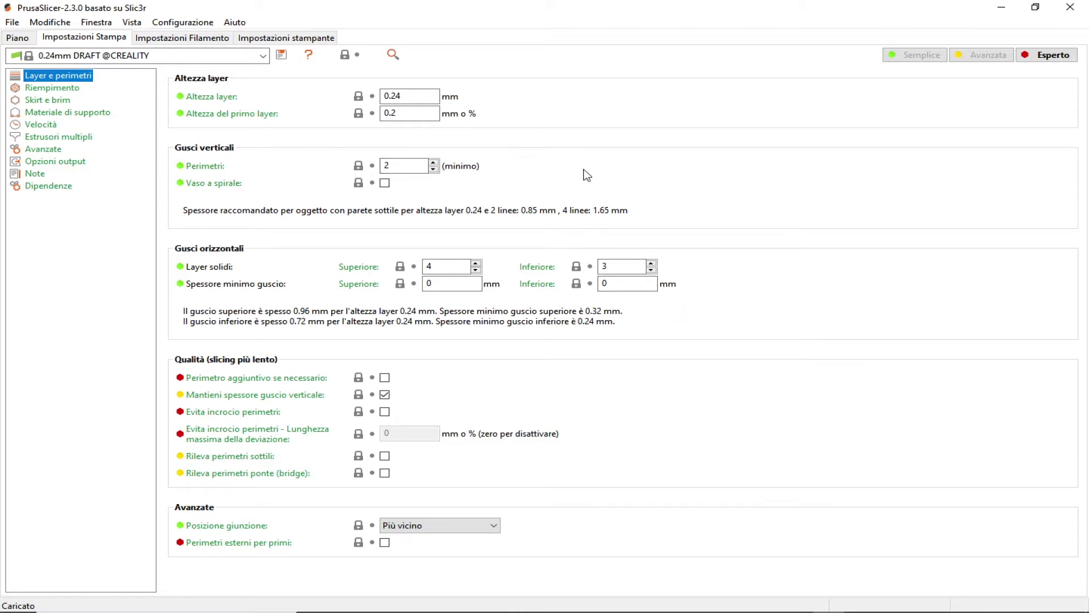
# Set the 0.24mm DRAFT print preset's Perimetri to 6 and return to the Piano view
pyautogui.click(414, 165)
pyautogui.write('6')
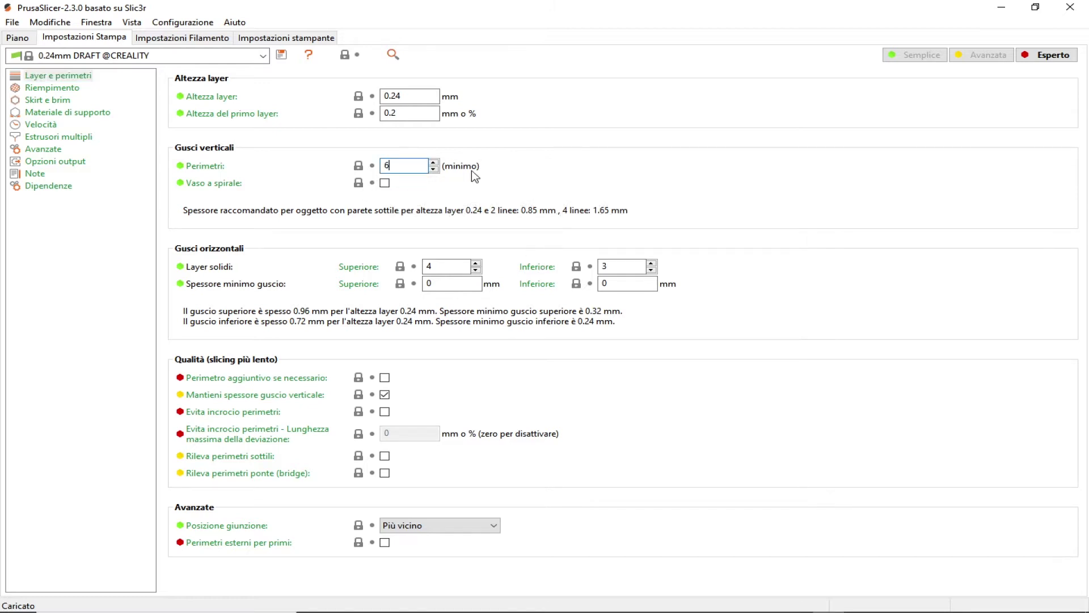
pyautogui.press('Tab')
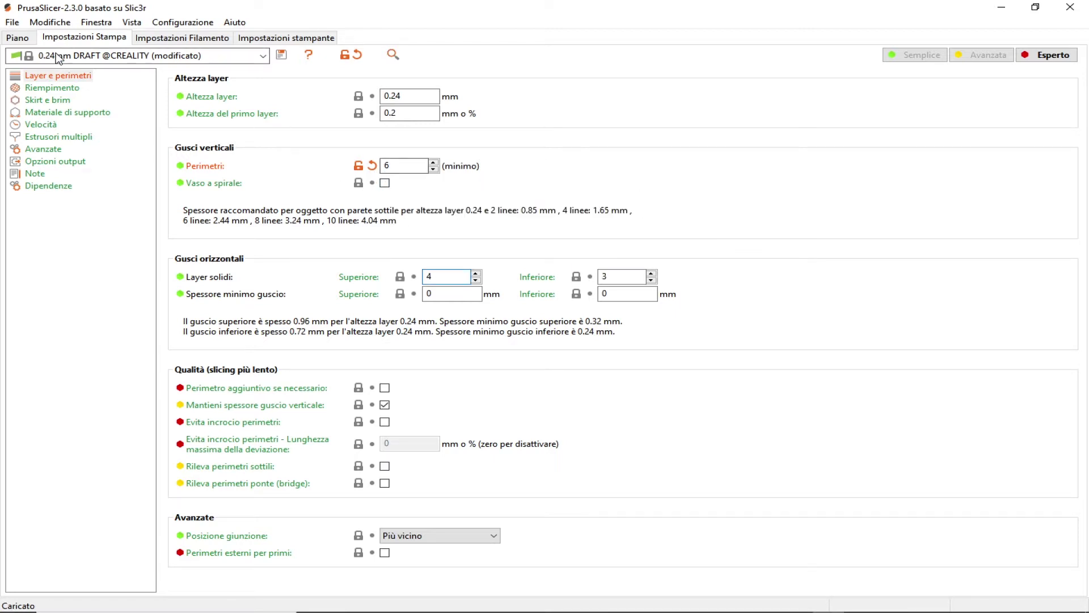
pyautogui.click(17, 40)
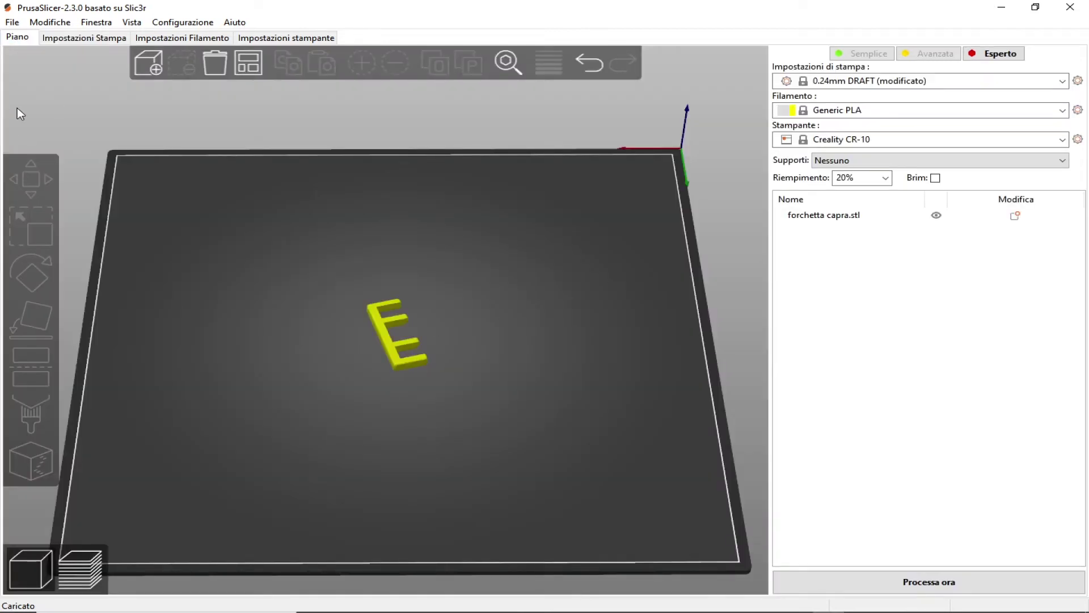
# Reset Perimetri to its original 2 and orbit the plate view around the E model
pyautogui.click(63, 37)
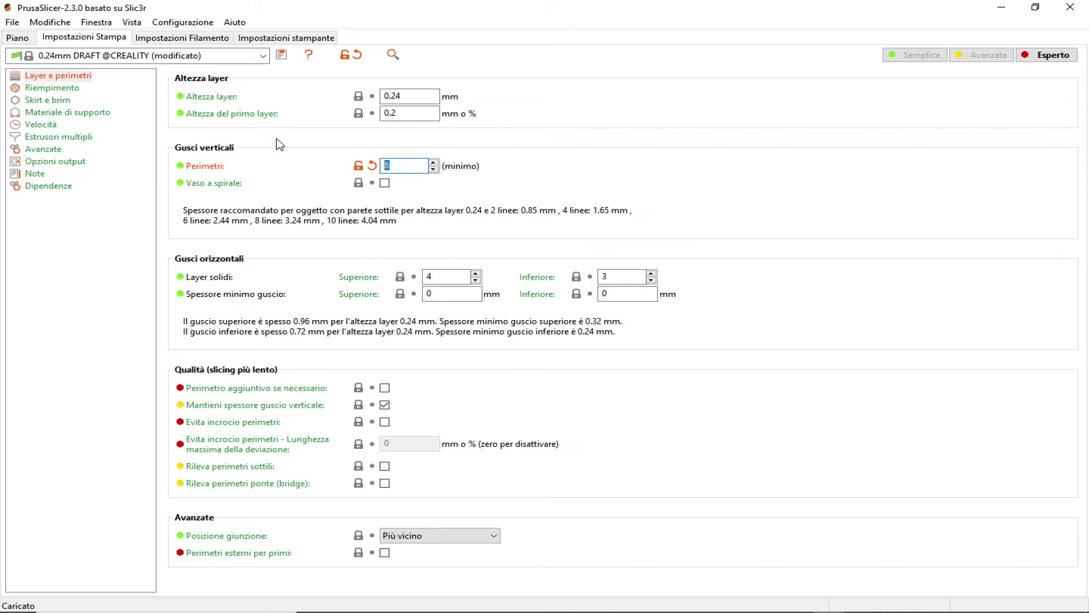
pyautogui.click(416, 165)
pyautogui.click(373, 168)
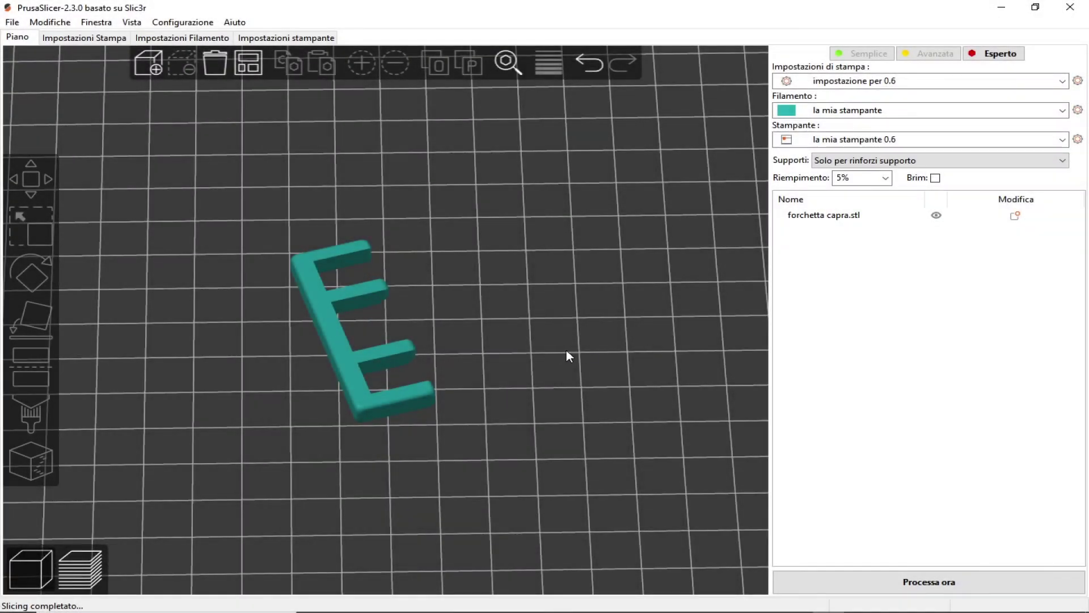
pyautogui.moveTo(566, 350)
pyautogui.mouseDown()
pyautogui.moveTo(497, 335)
pyautogui.moveTo(489, 291)
pyautogui.moveTo(612, 321)
pyautogui.moveTo(585, 313)
pyautogui.mouseUp()
pyautogui.moveTo(523, 391)
pyautogui.mouseDown()
pyautogui.moveTo(546, 385)
pyautogui.moveTo(536, 362)
pyautogui.mouseUp()
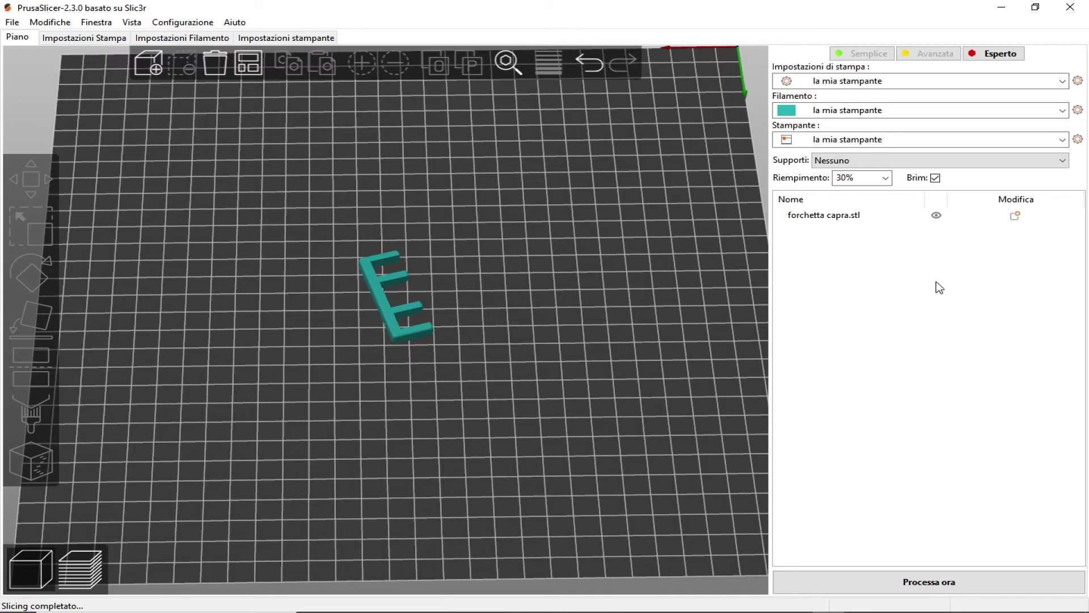
# Switch the printer preset to Creality Ender-3 and rotate the bed view slightly
pyautogui.click(1062, 140)
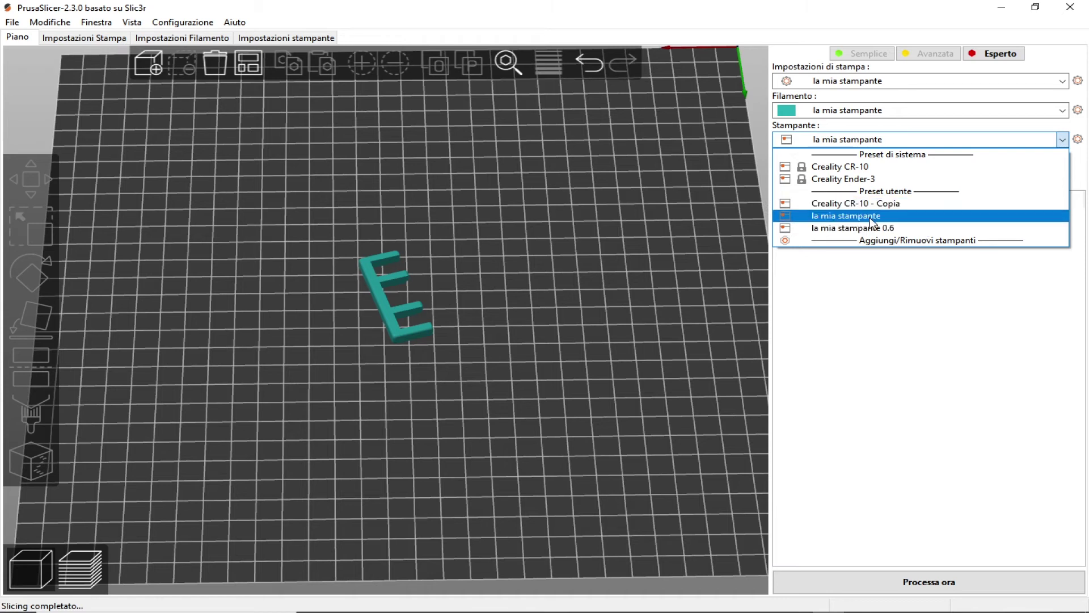
pyautogui.click(865, 179)
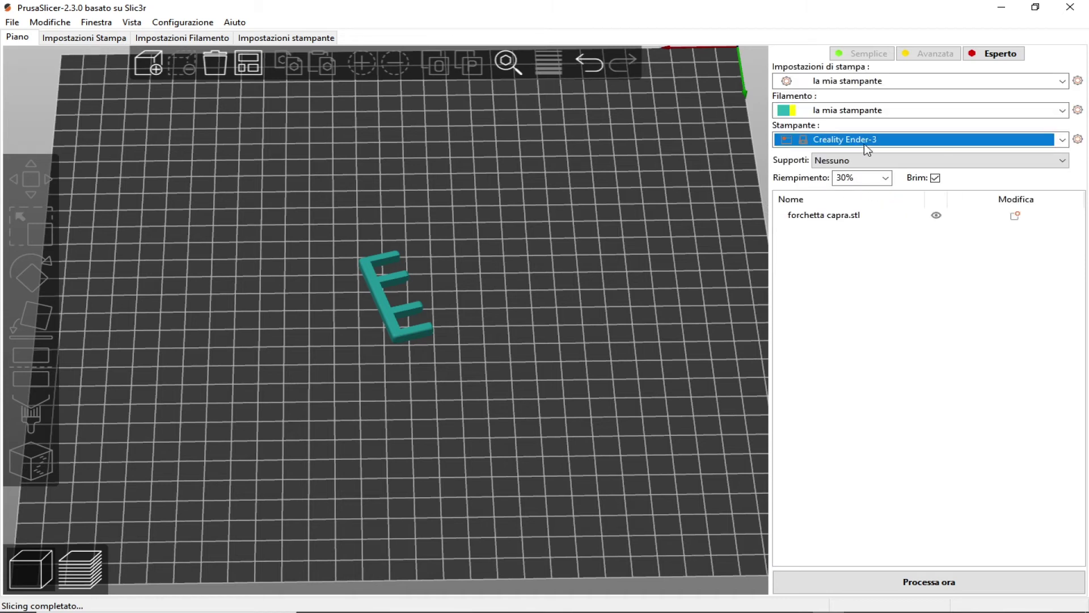
pyautogui.moveTo(562, 350); pyautogui.dragTo(557, 347)
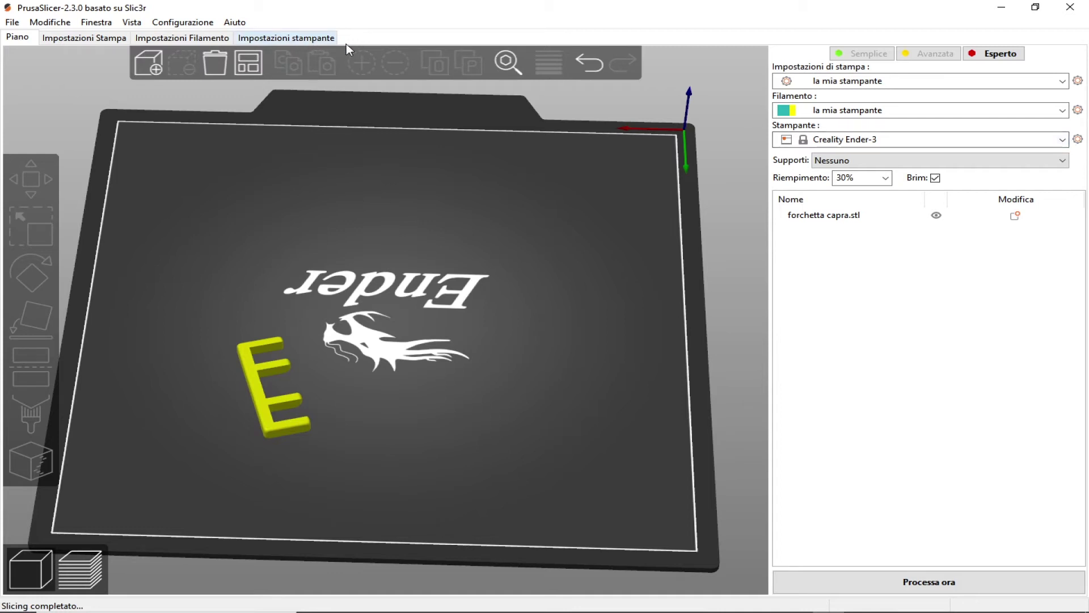
# Set the printer's nozzle diameter (Diametro ugello) to 0.6 mm
pyautogui.click(315, 39)
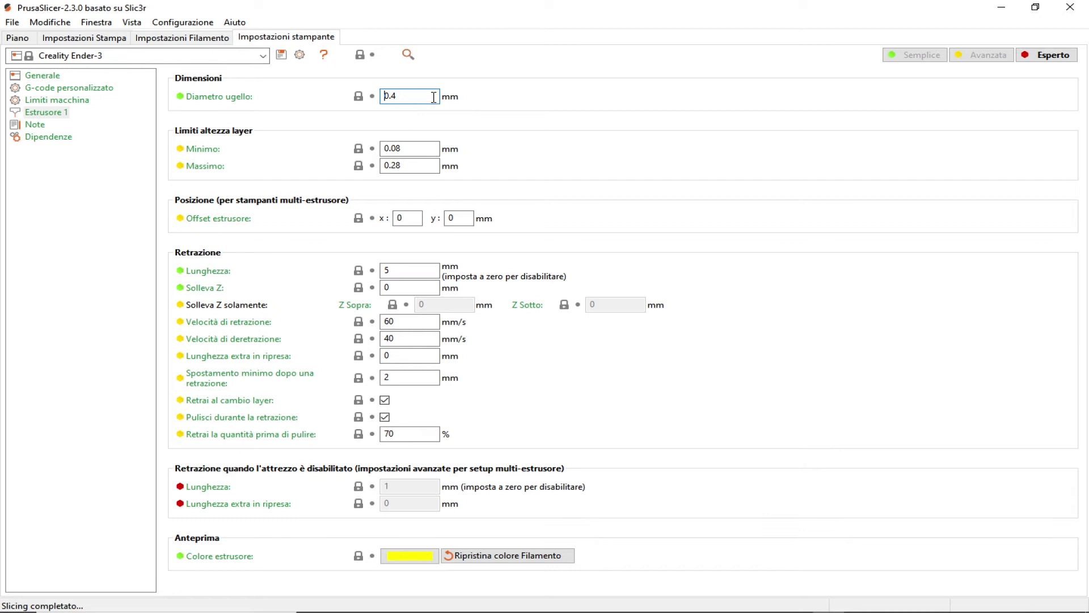
pyautogui.press('End')
pyautogui.write('6')
pyautogui.press('BackSpace')
pyautogui.press('BackSpace')
pyautogui.write('6')
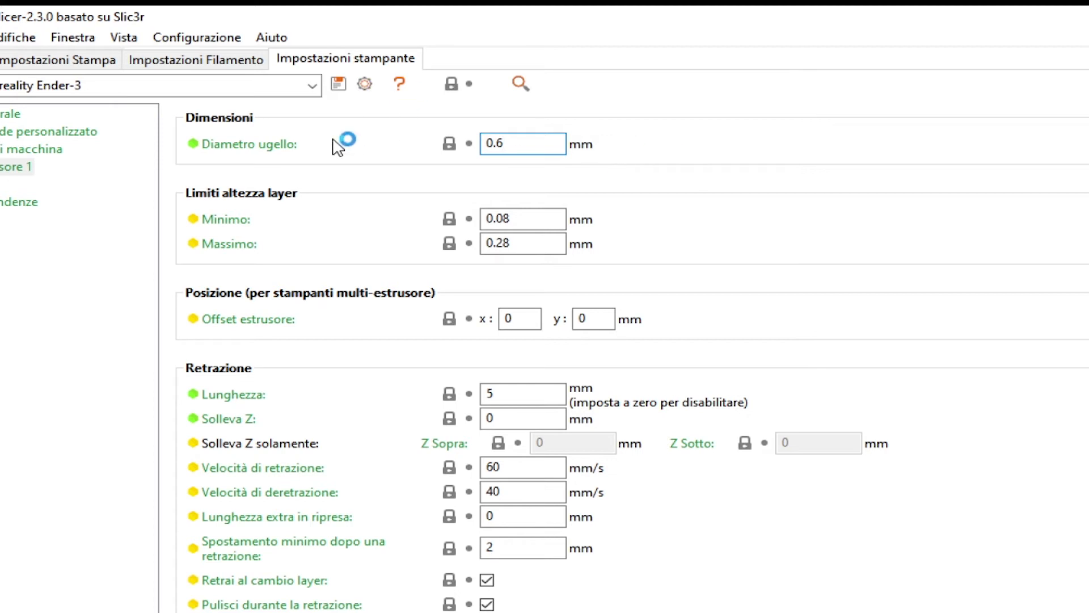
# Save the printer settings as the preset 'Creality Ender-3 0.6'
pyautogui.click(339, 85)
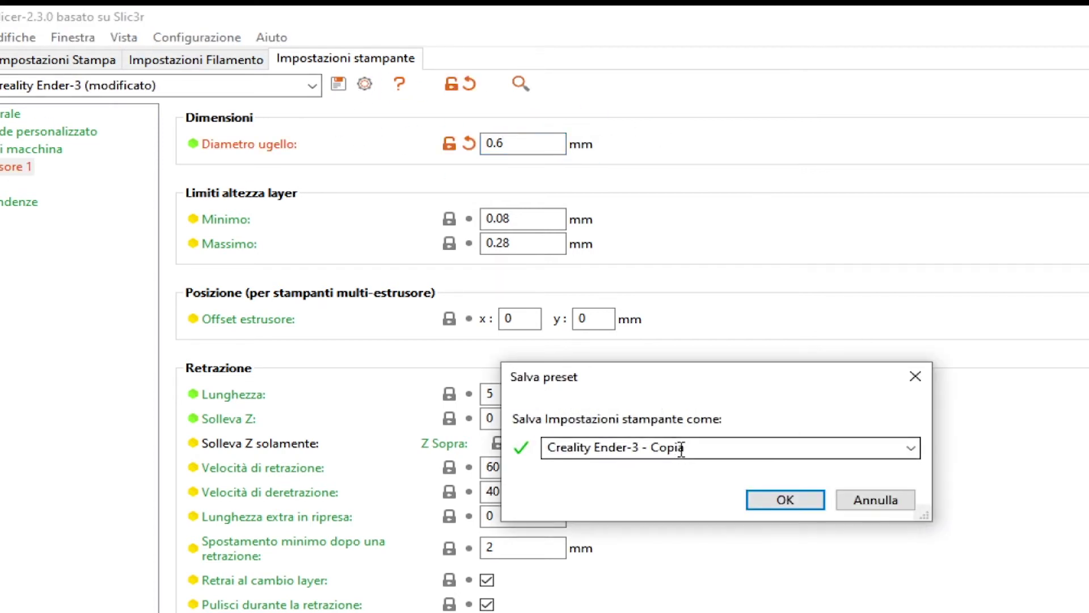
pyautogui.click(709, 452)
pyautogui.click(709, 453)
pyautogui.press('BackSpace')
pyautogui.press('BackSpace')
pyautogui.press('BackSpace')
pyautogui.press('BackSpace')
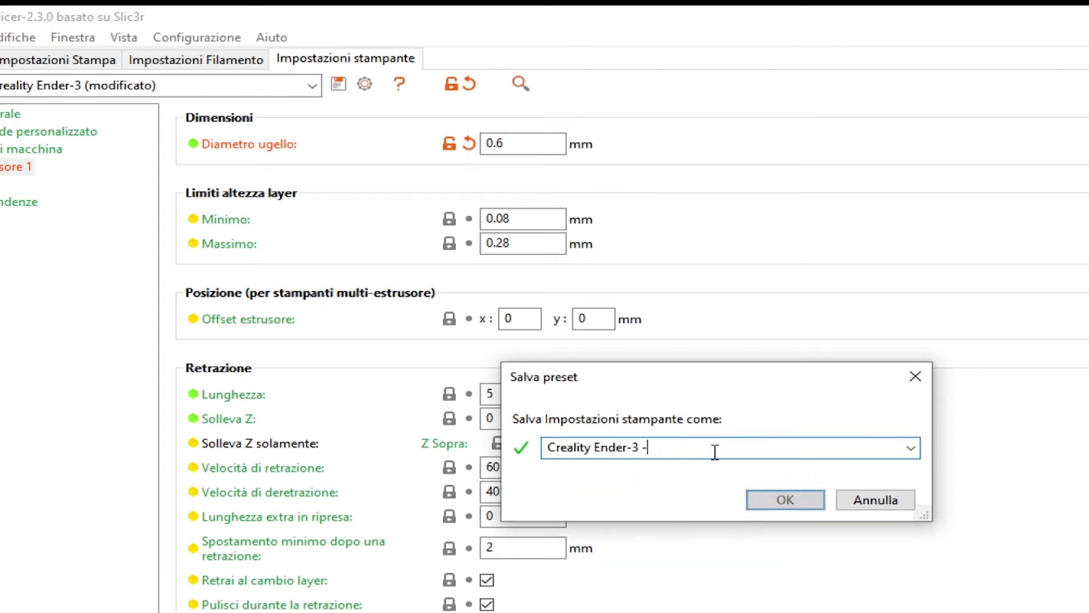
pyautogui.press('BackSpace')
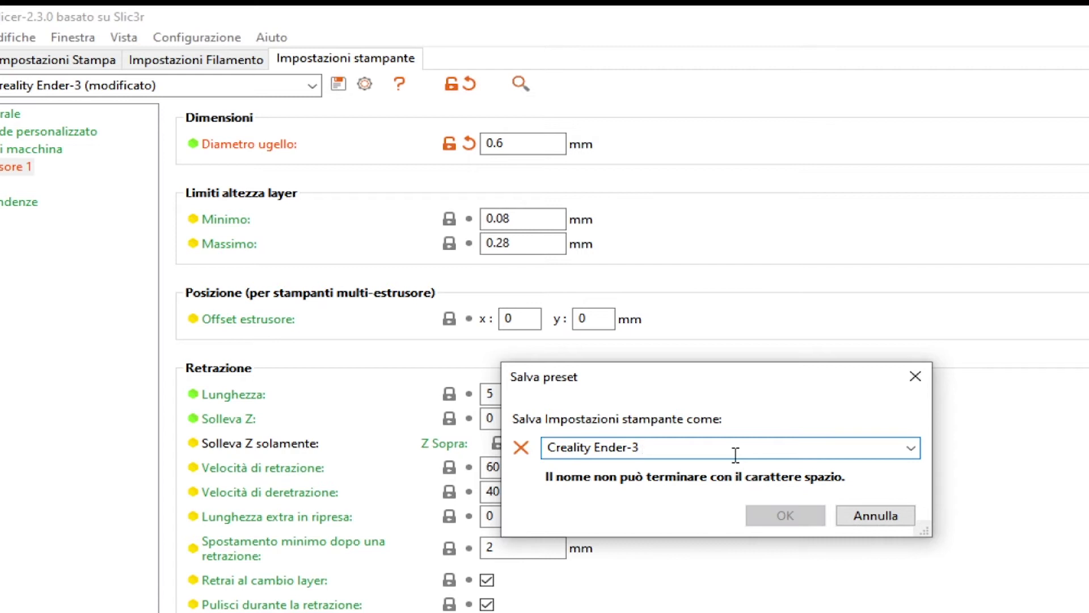
pyautogui.write('0.')
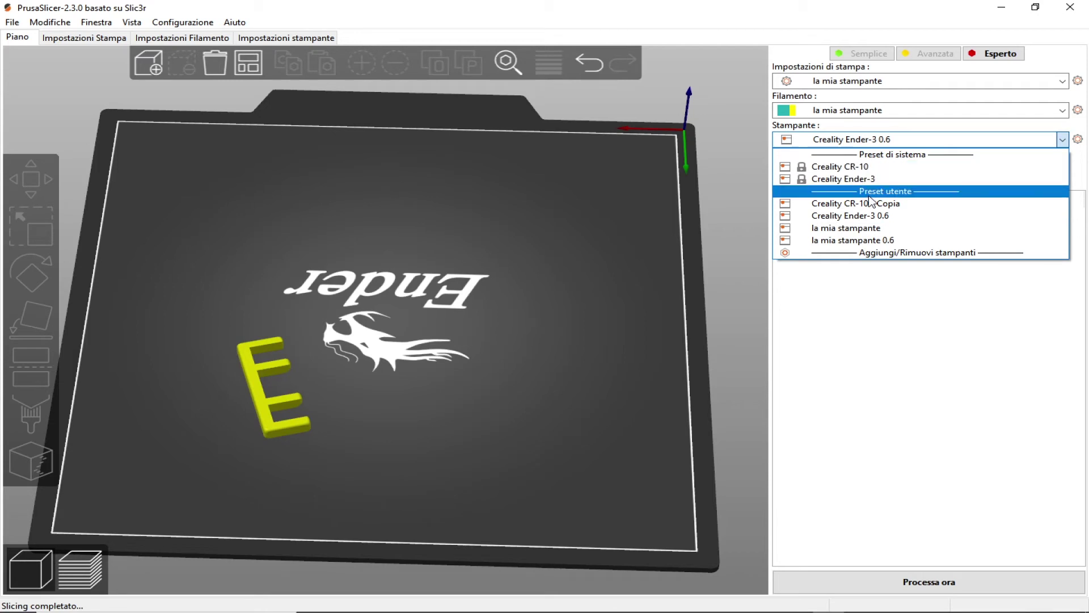
# Keep Creality Ender-3 0.6, verify its 0.6 mm nozzle, and show the print preset's Avanzate extrusion widths
pyautogui.click(856, 375)
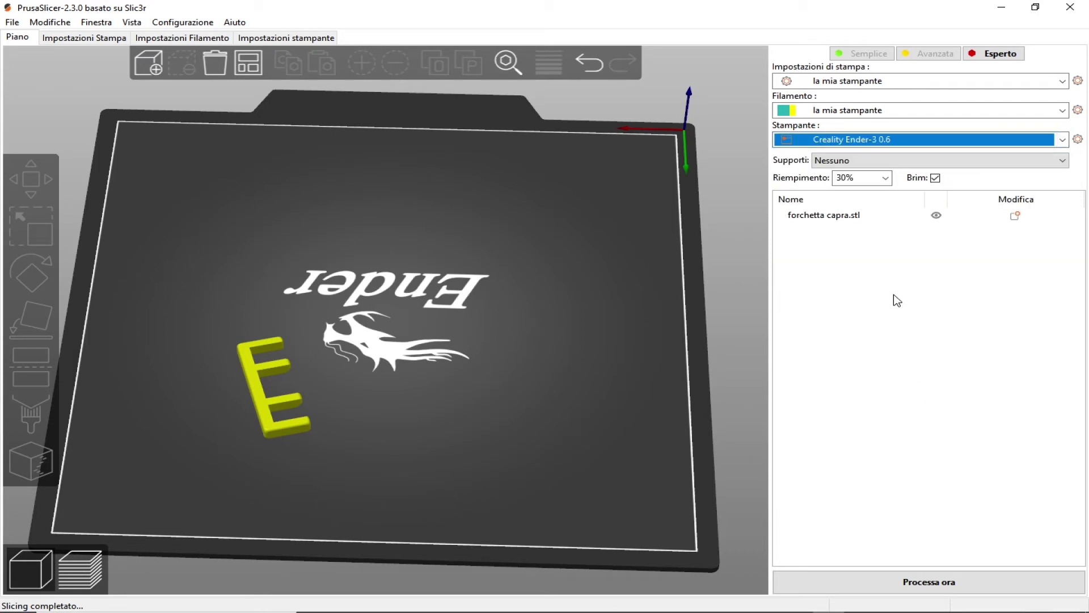
pyautogui.click(274, 38)
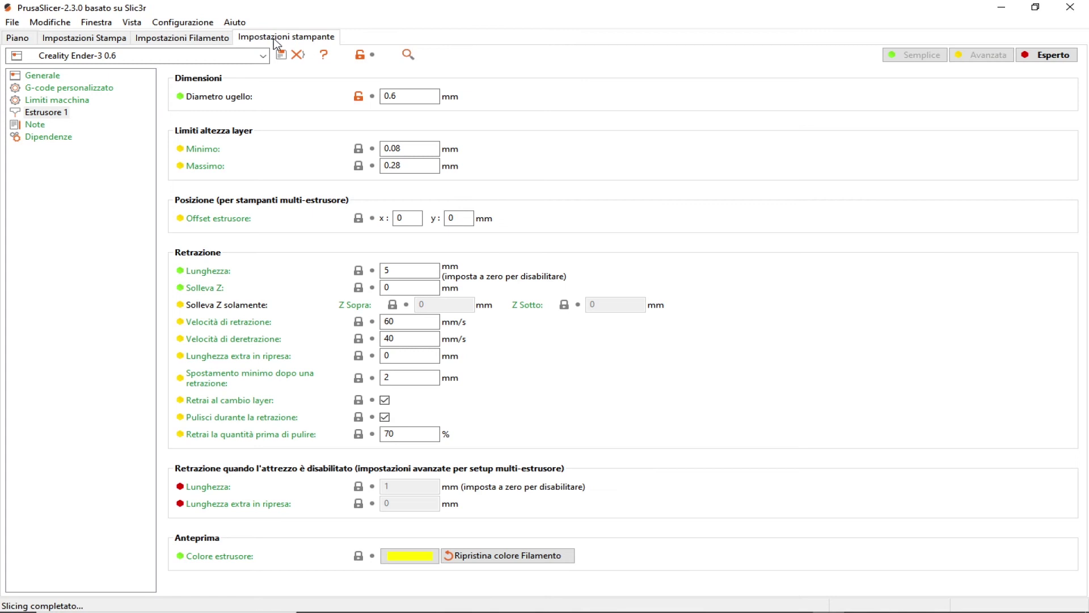
pyautogui.moveTo(418, 95); pyautogui.dragTo(368, 94)
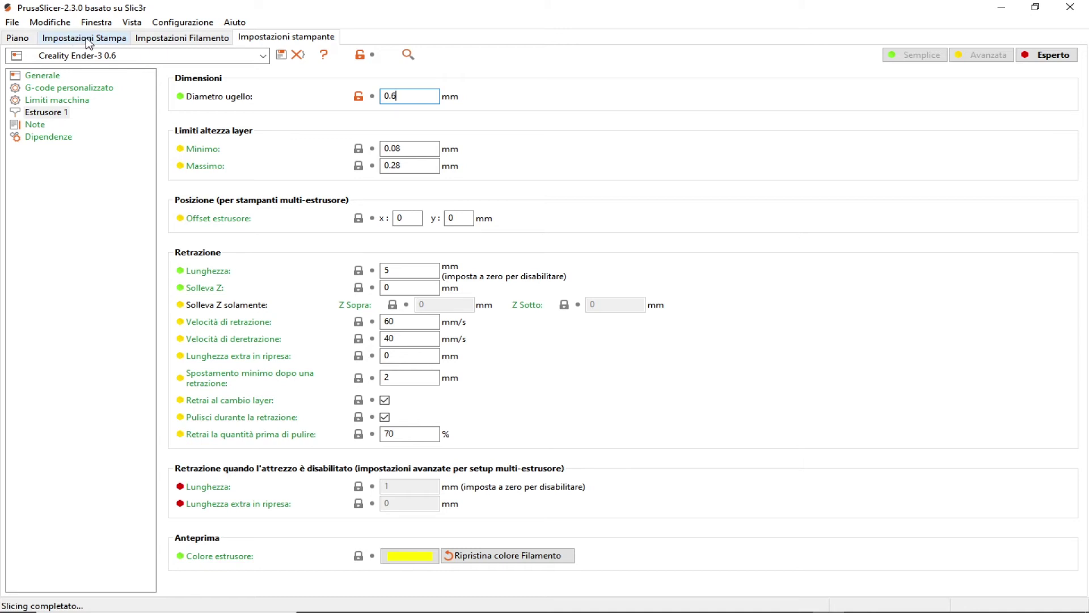
pyautogui.click(89, 44)
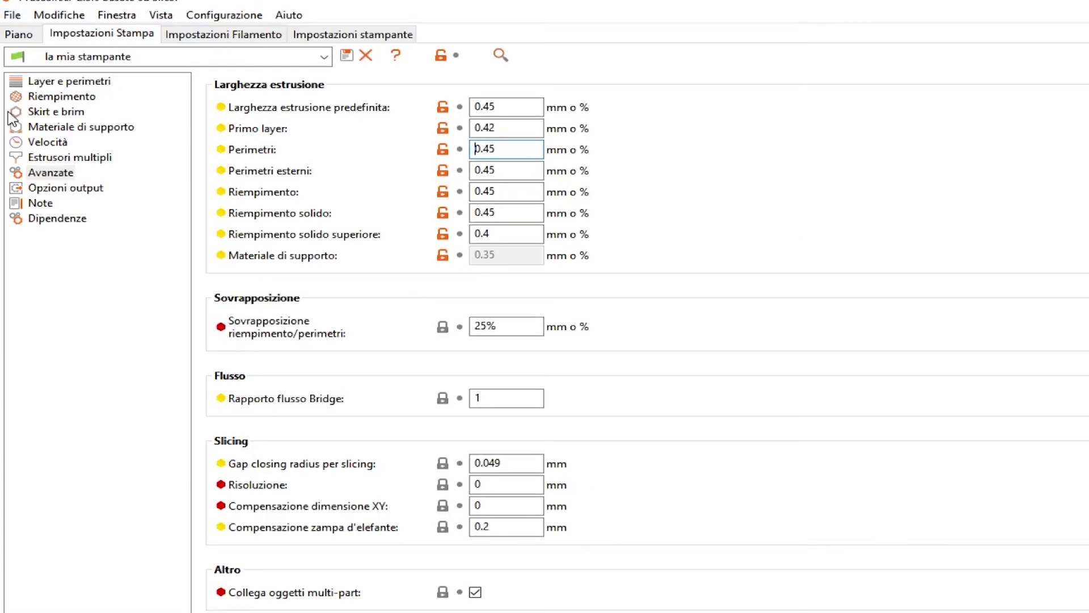
pyautogui.click(52, 173)
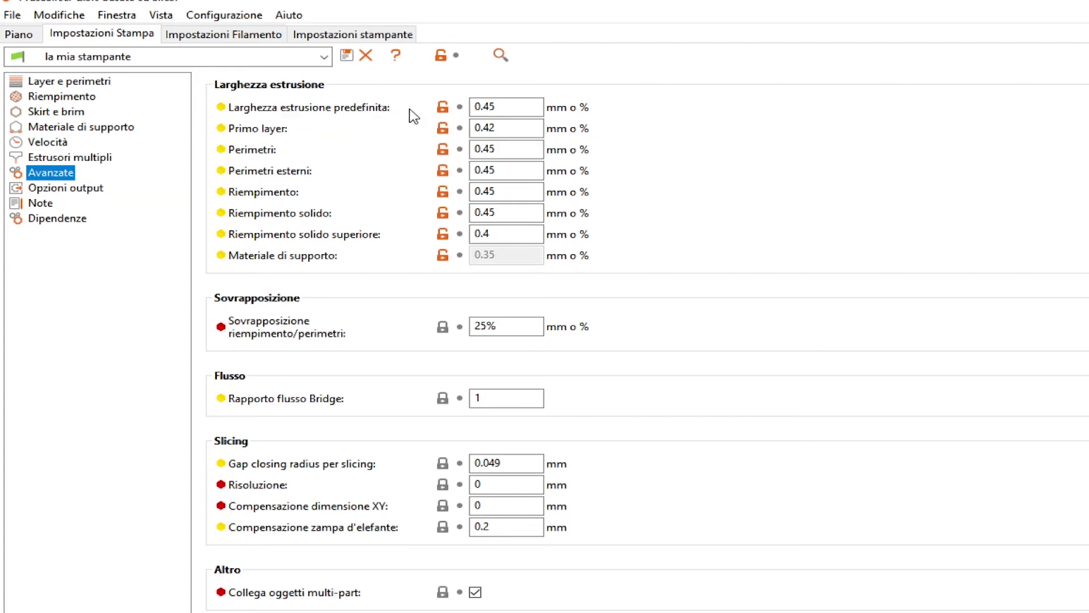
# Set the default, first layer, perimeter, external perimeter and infill extrusion widths to 0.65 mm
pyautogui.click(493, 108)
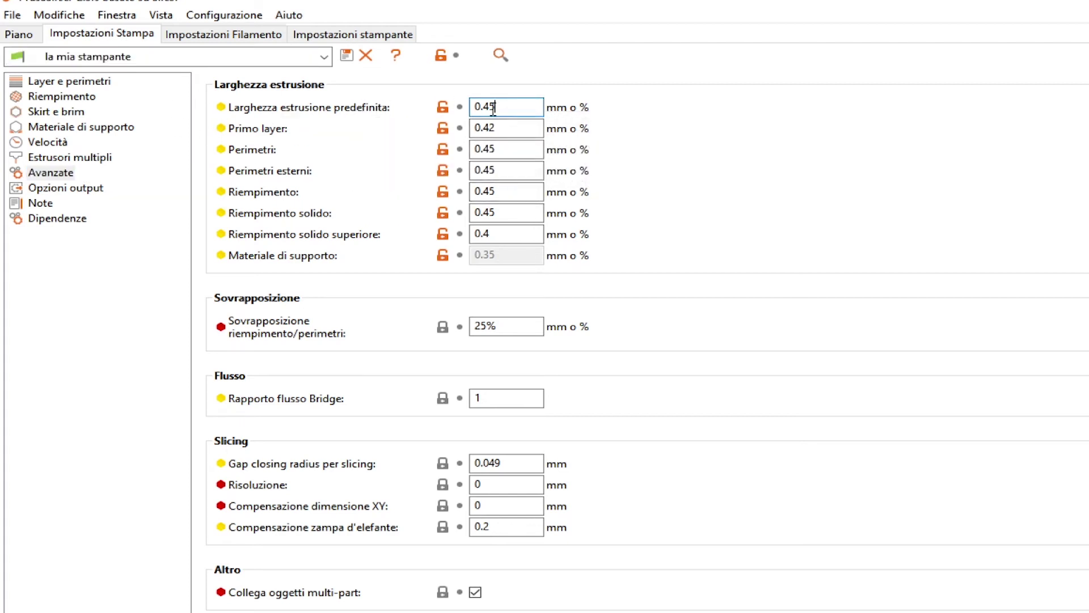
pyautogui.moveTo(489, 111); pyautogui.dragTo(482, 114)
pyautogui.write('65')
pyautogui.moveTo(497, 128); pyautogui.dragTo(481, 128)
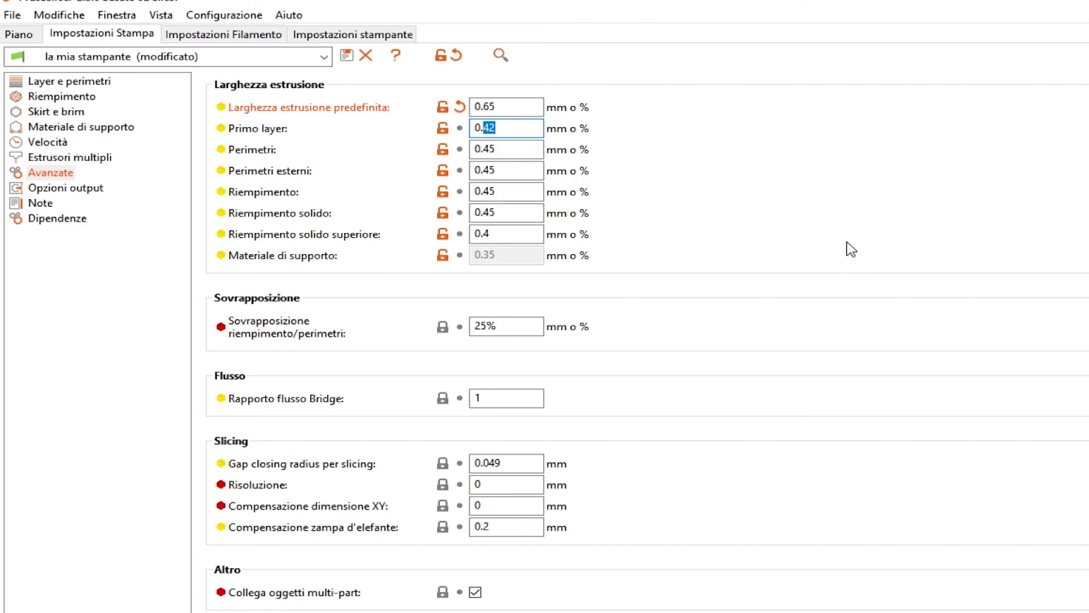
pyautogui.write('65')
pyautogui.doubleClick(491, 149)
pyautogui.write('65')
pyautogui.doubleClick(491, 170)
pyautogui.write('65')
pyautogui.doubleClick(492, 192)
pyautogui.write('65')
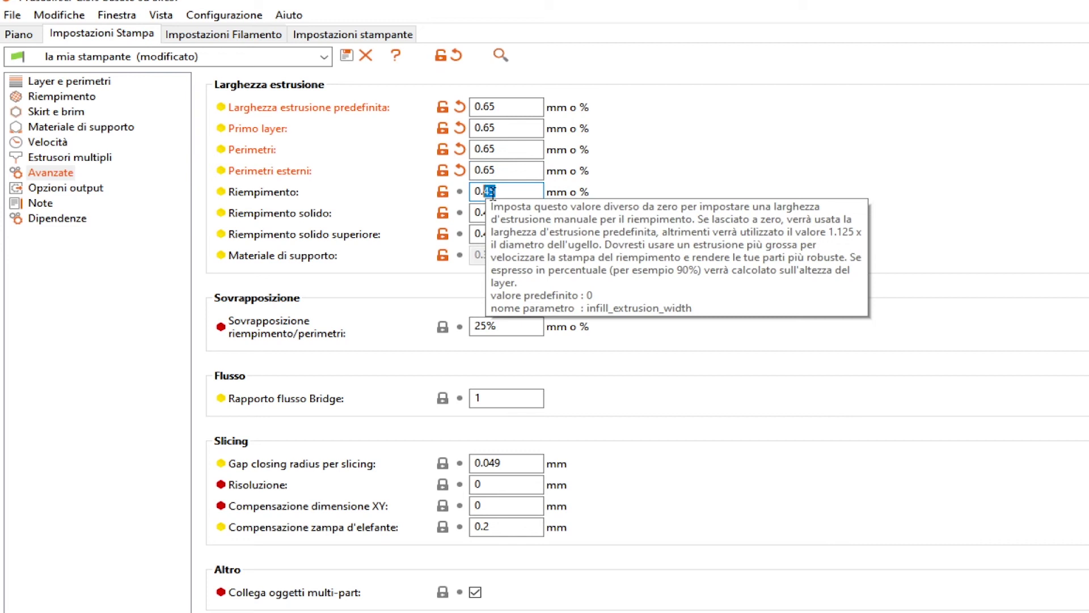
pyautogui.press('Tab')
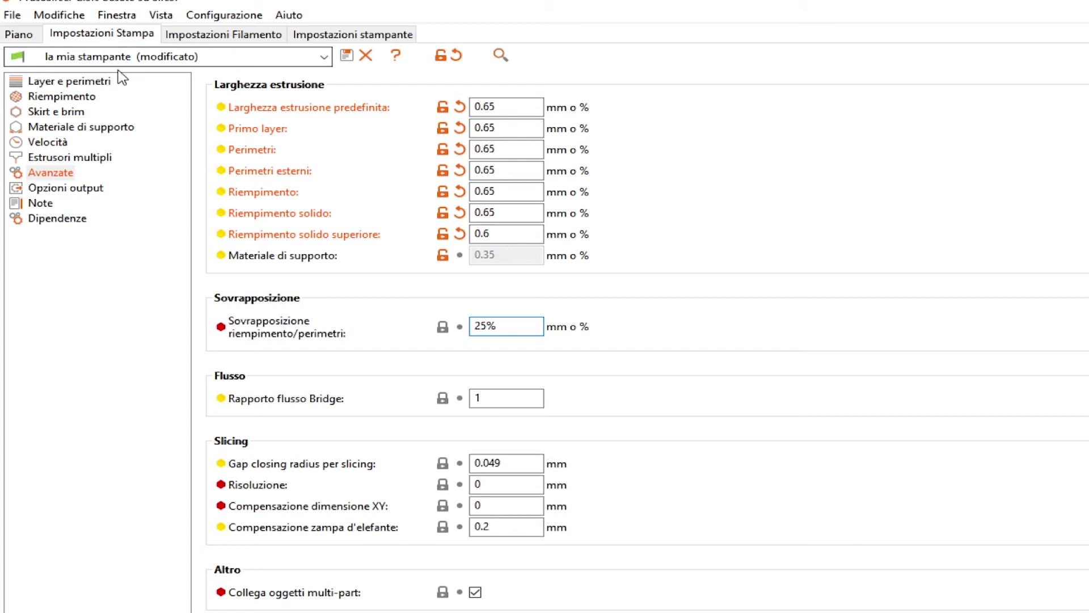
# Save the modified print settings under the name 'la mia stampante 0.6'
pyautogui.click(351, 57)
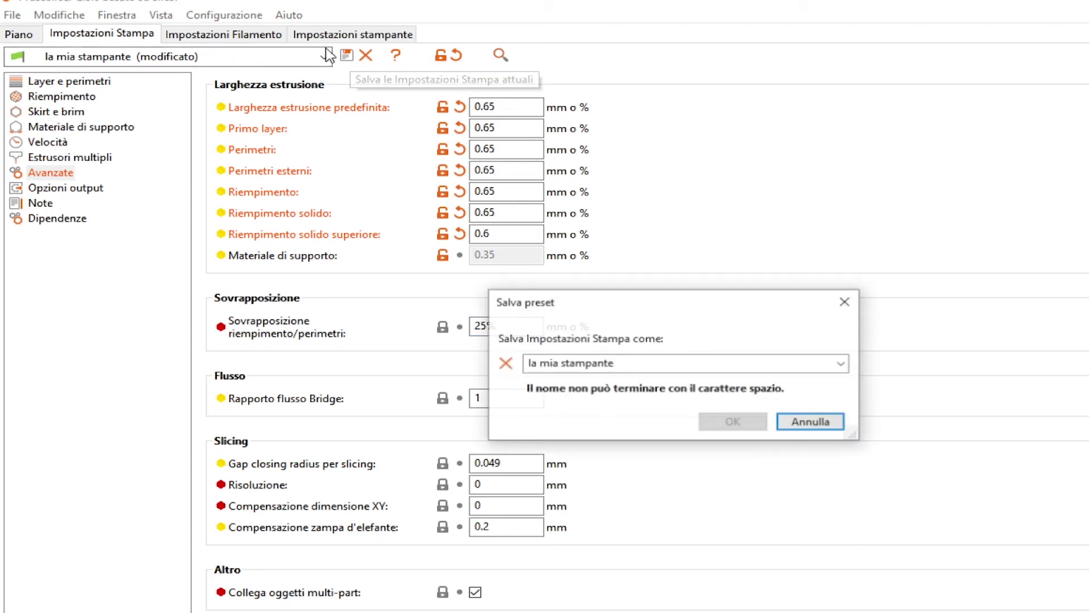
pyautogui.click(663, 361)
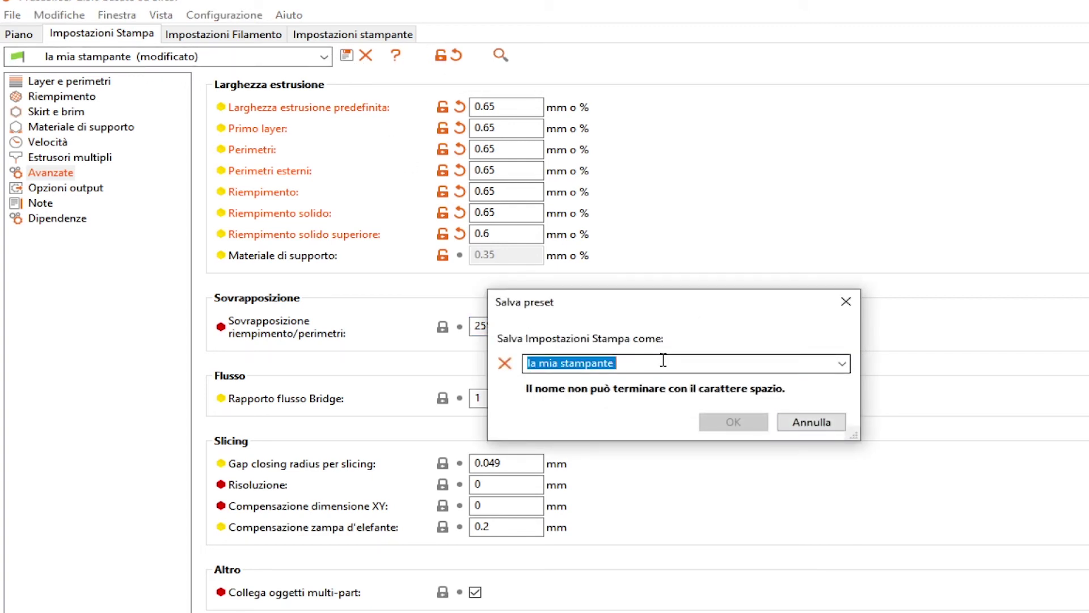
pyautogui.click(665, 363)
pyautogui.press('BackSpace')
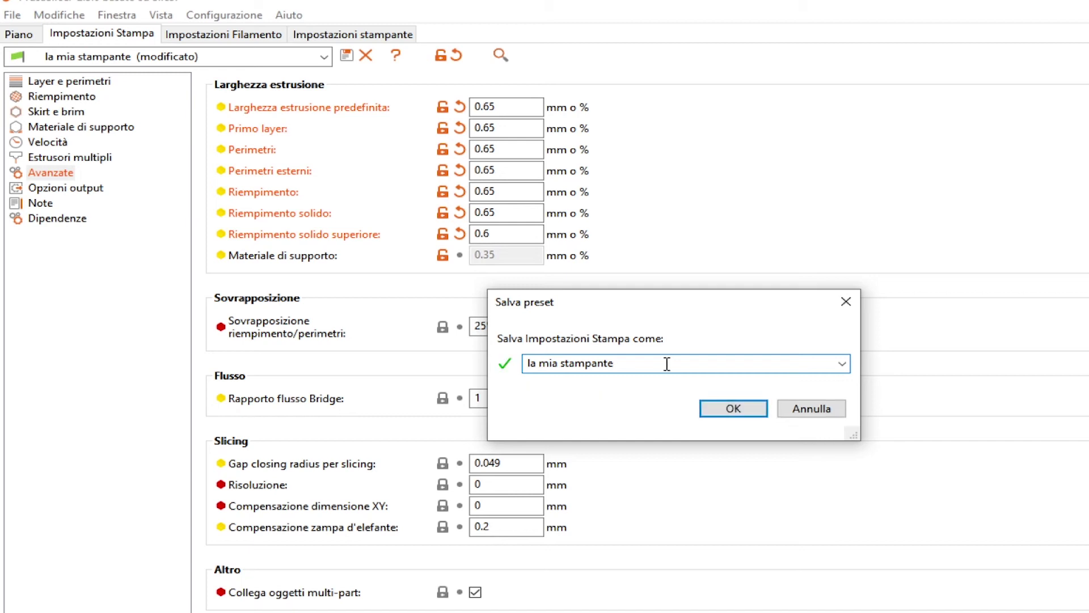
pyautogui.write('0.')
pyautogui.click(733, 409)
# Return to the Piano view, tilt it, and slice the E model with the 0.6 presets
pyautogui.click(17, 37)
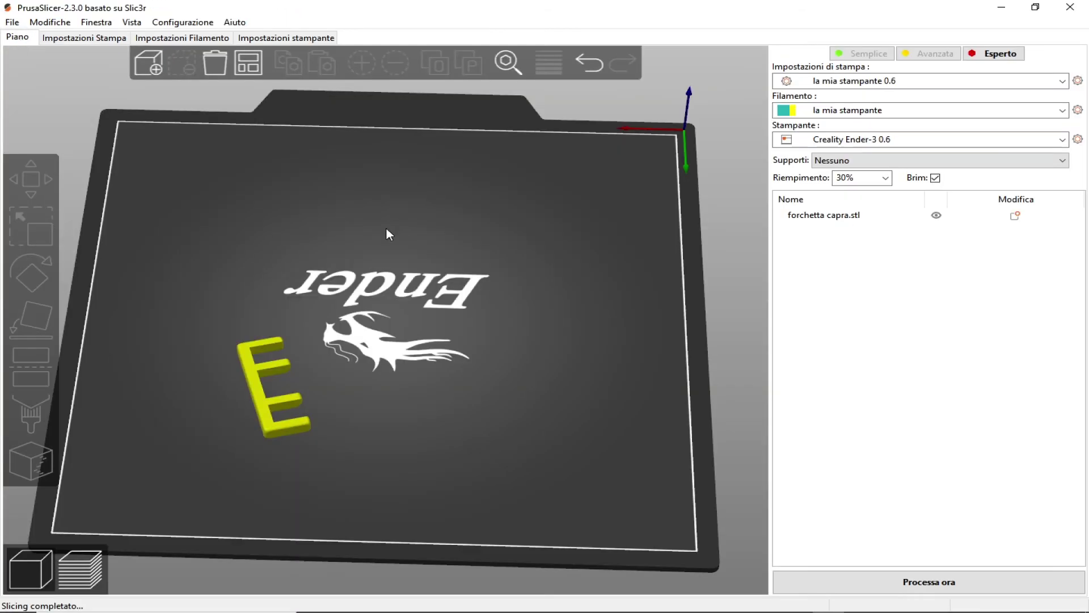
pyautogui.moveTo(390, 234); pyautogui.dragTo(397, 311)
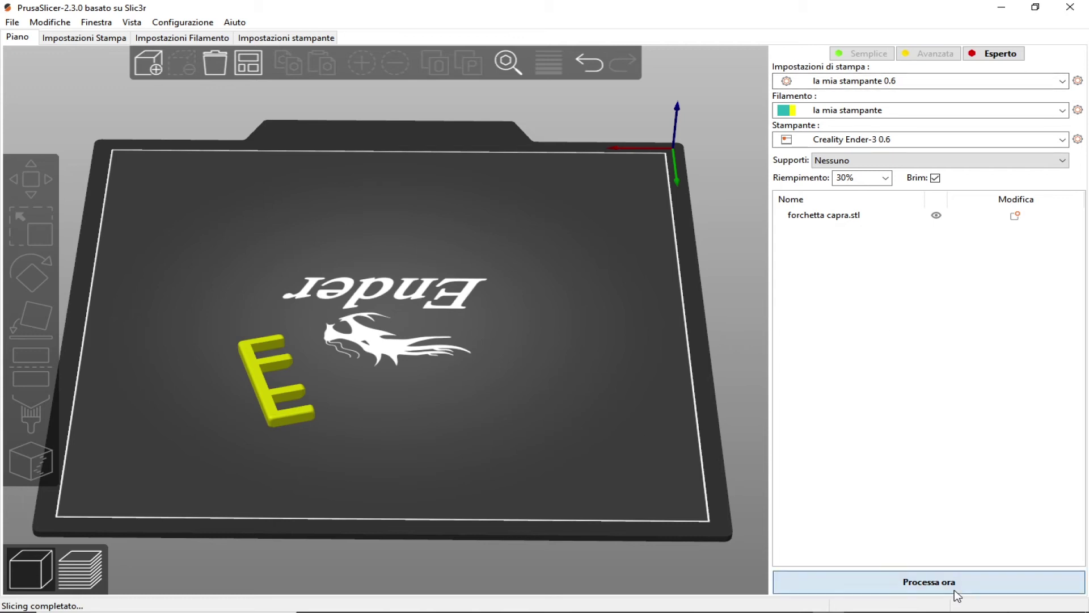
pyautogui.click(887, 585)
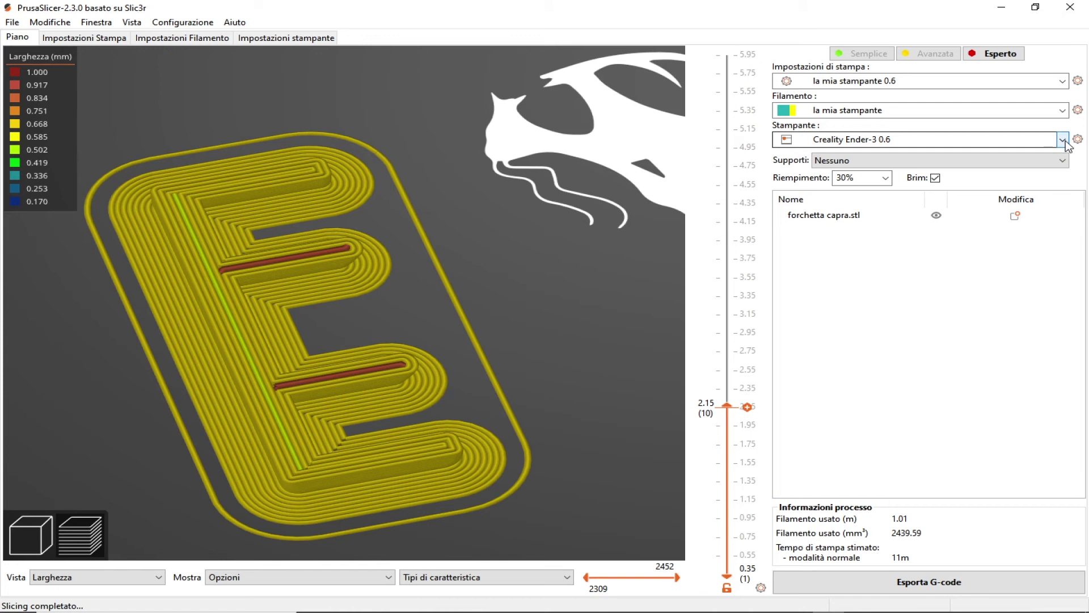
# Select 'la mia stampante' as both the printer and the print preset
pyautogui.click(1062, 140)
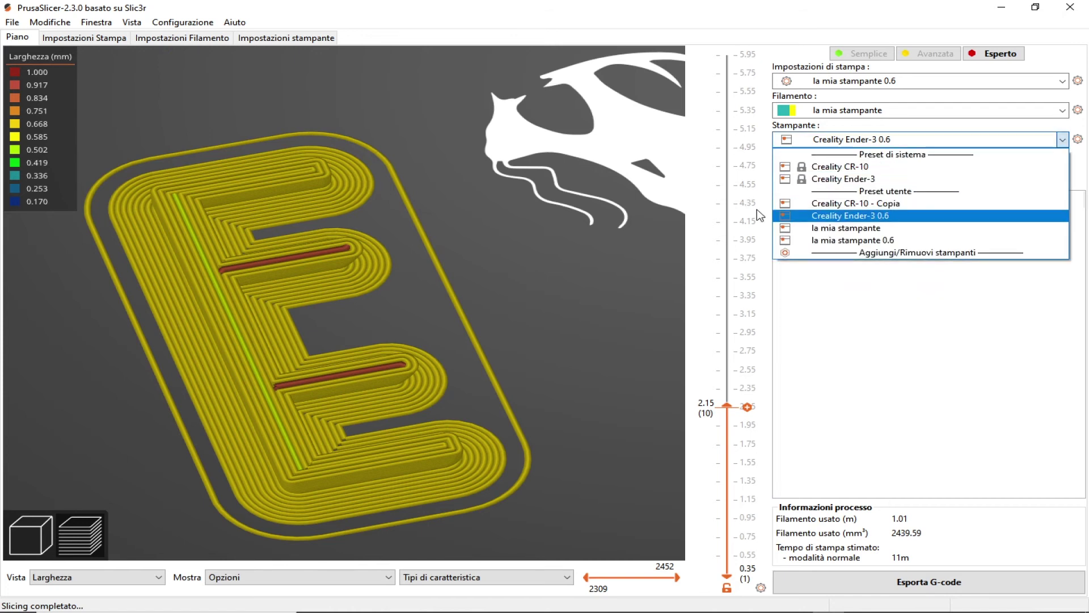
pyautogui.click(924, 229)
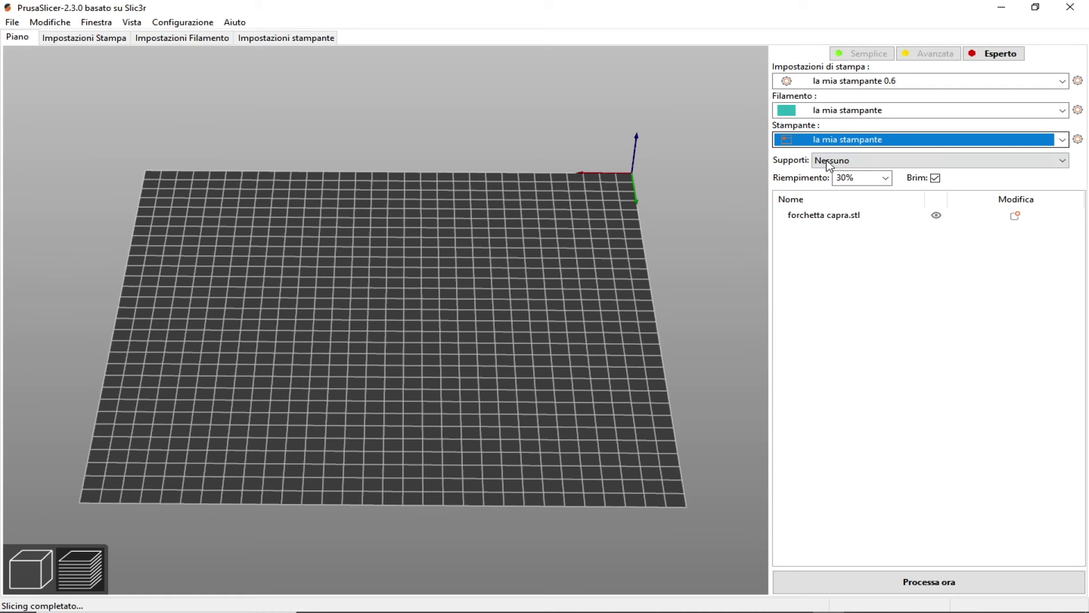
pyautogui.click(1062, 81)
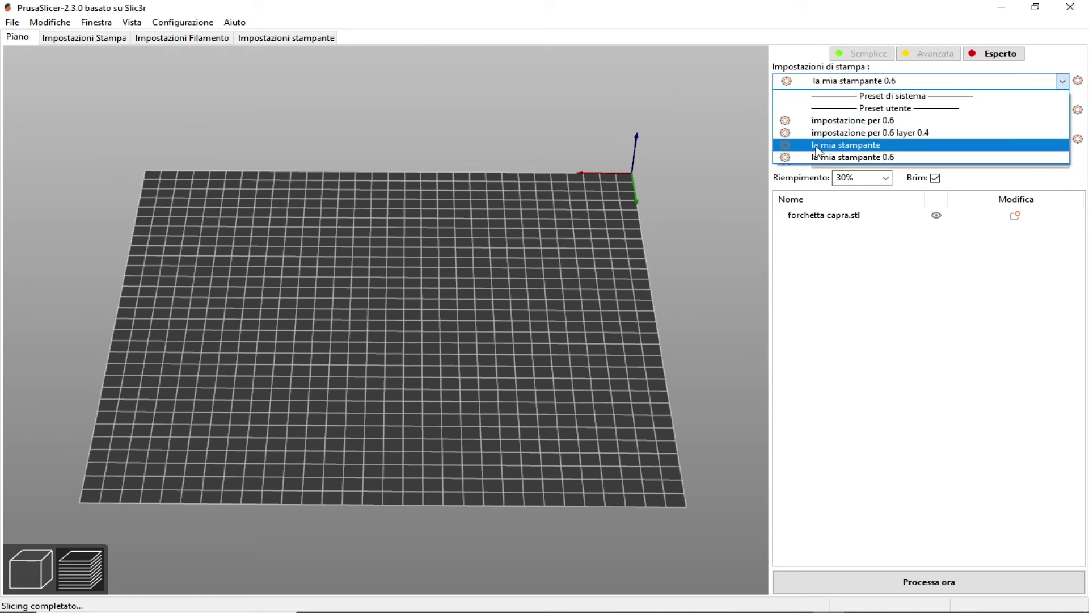
pyautogui.click(883, 145)
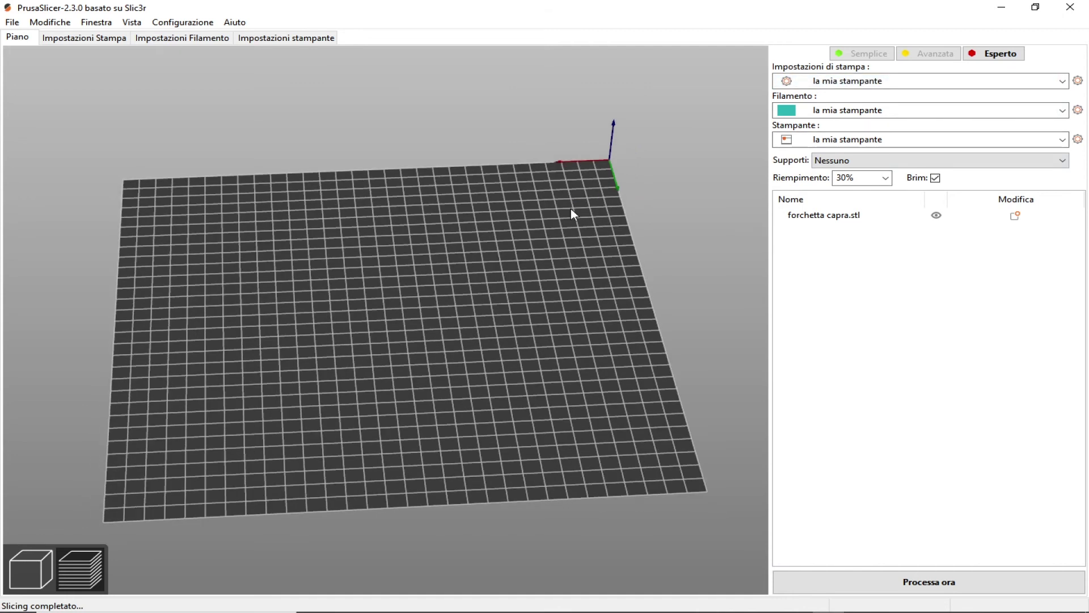
# Slice the E model and zoom into its toolpath preview
pyautogui.moveTo(571, 209); pyautogui.dragTo(687, 259)
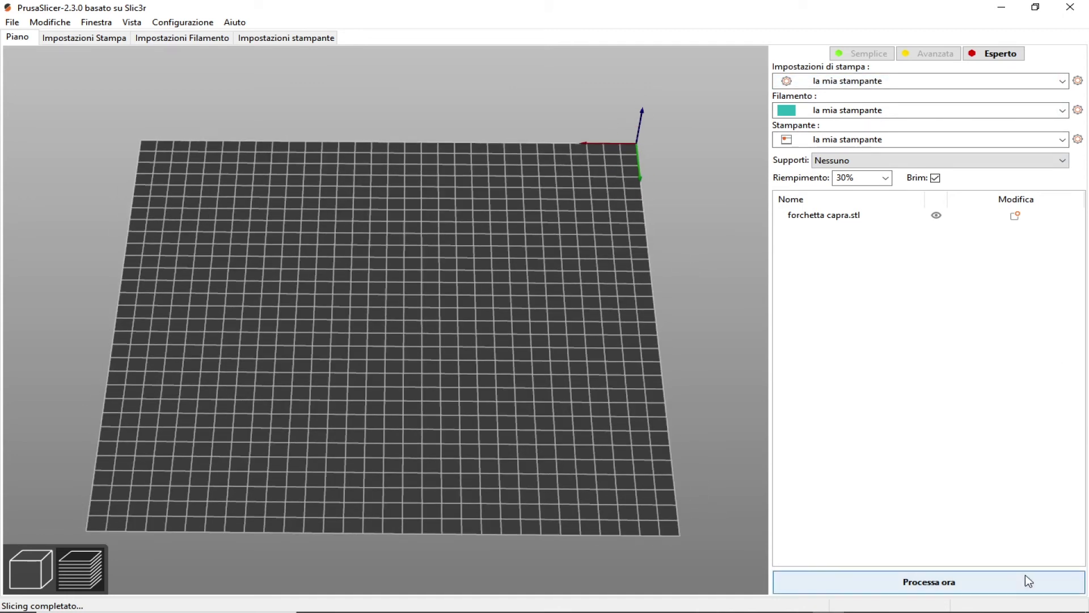
pyautogui.click(1025, 576)
pyautogui.scroll(3, 306, 288)
pyautogui.scroll(3, 304, 310)
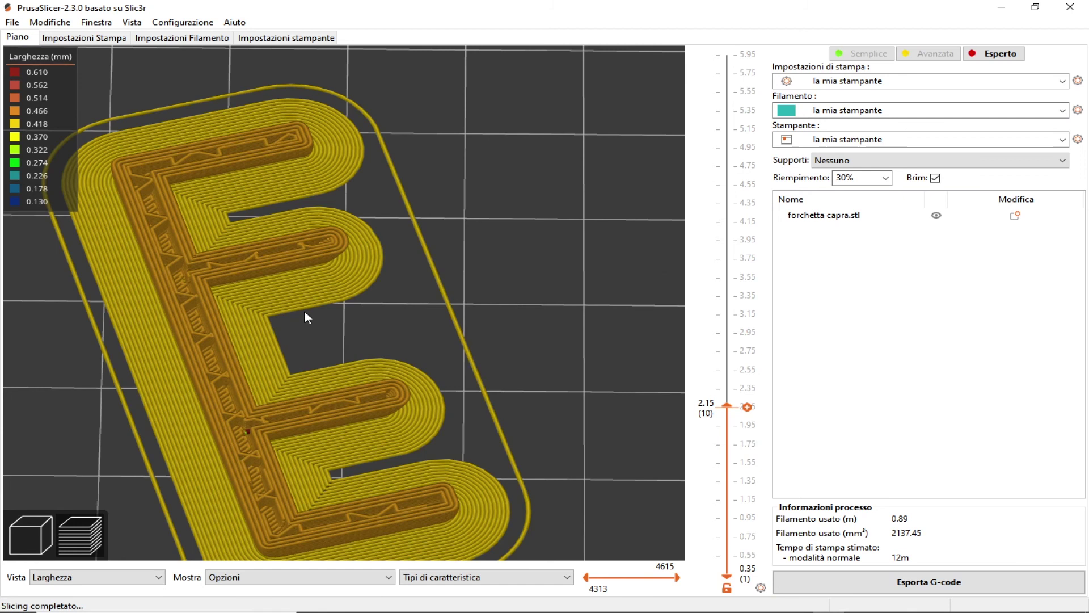
pyautogui.scroll(3, 304, 310)
pyautogui.scroll(1, 510, 359)
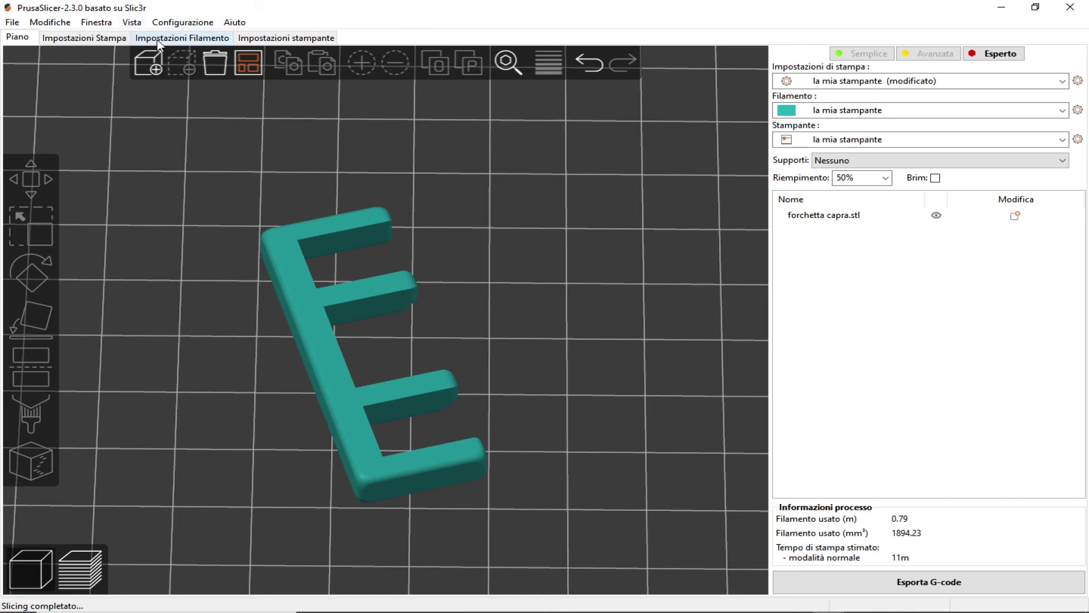
# In the filament settings, check the extrusion multiplier and switch to the 'pla +' preset
pyautogui.click(177, 39)
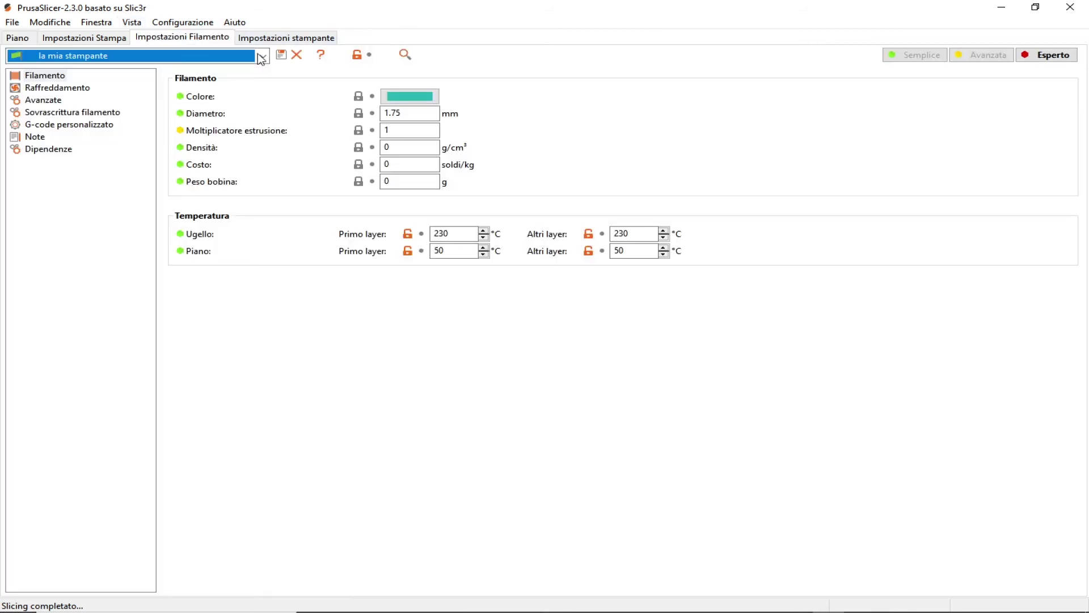
pyautogui.click(408, 130)
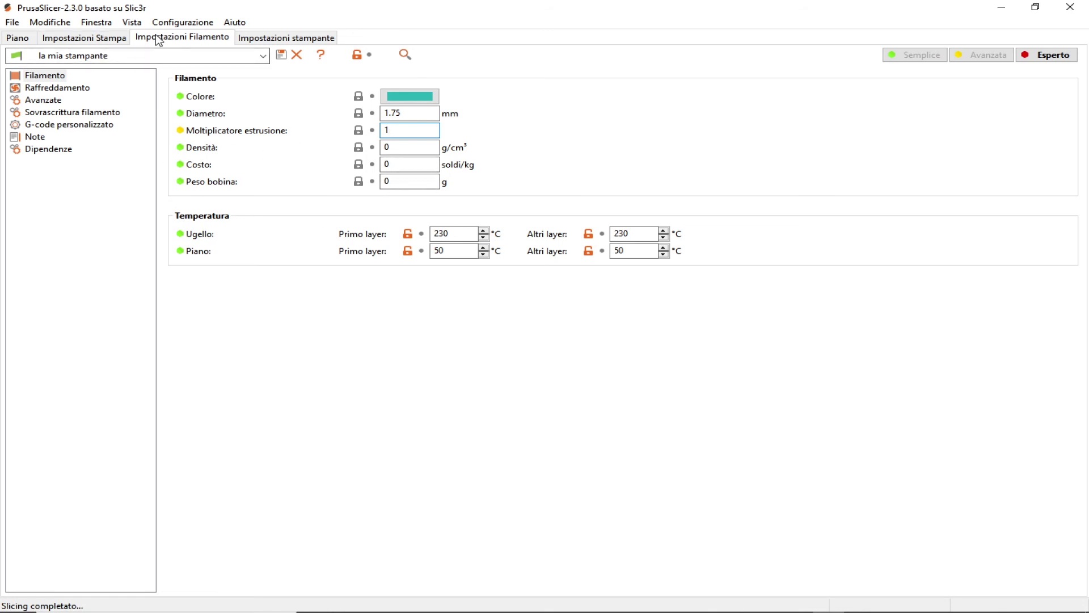
pyautogui.click(195, 55)
pyautogui.click(59, 107)
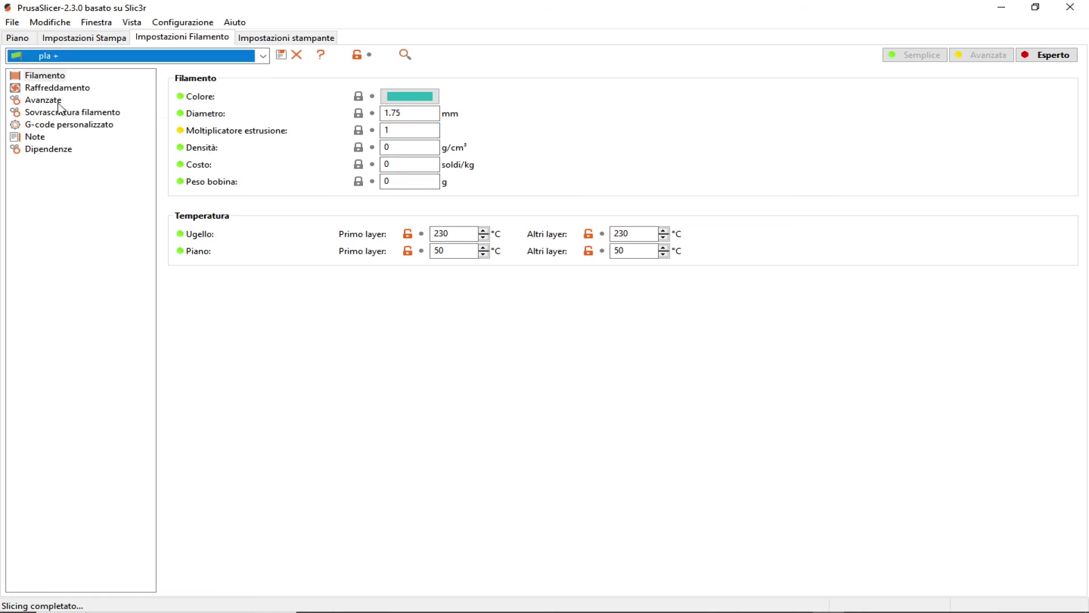
# Review the pla + density, cost and spool weight values
pyautogui.doubleClick(413, 147)
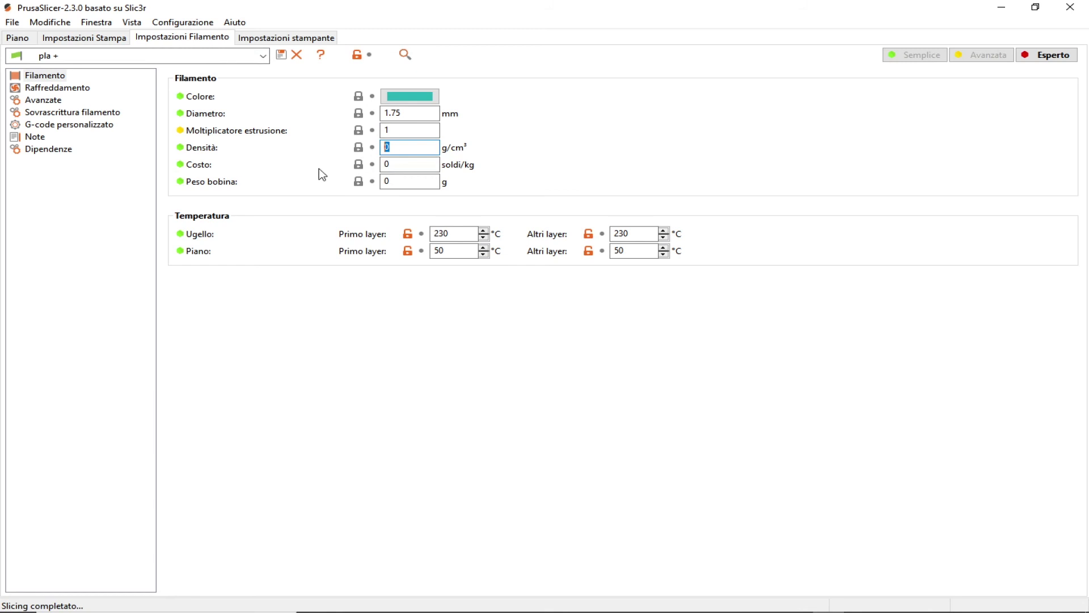
pyautogui.doubleClick(426, 166)
pyautogui.doubleClick(398, 183)
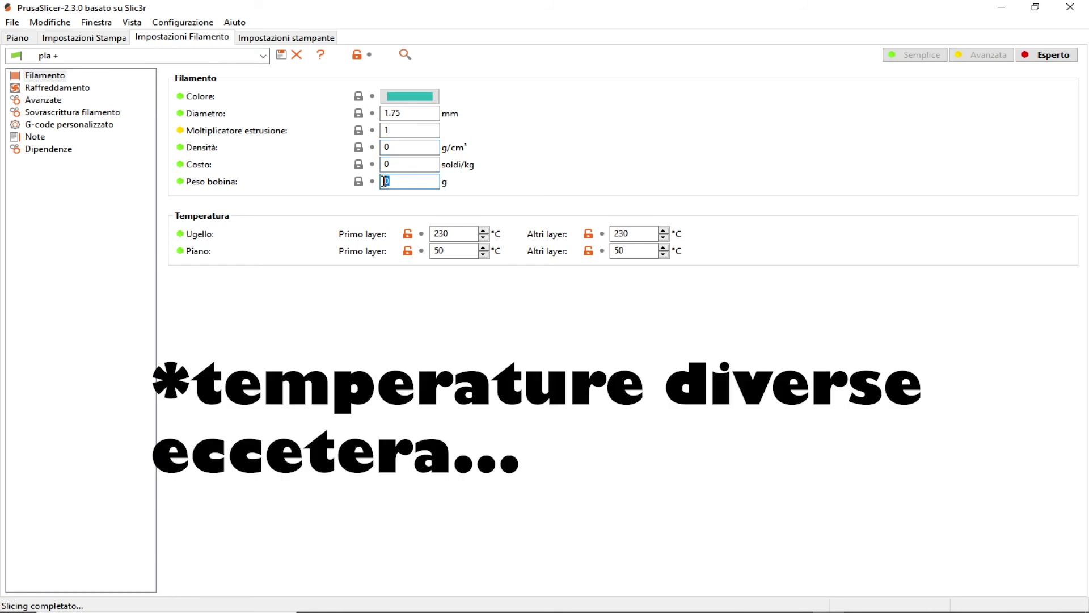
pyautogui.doubleClick(397, 147)
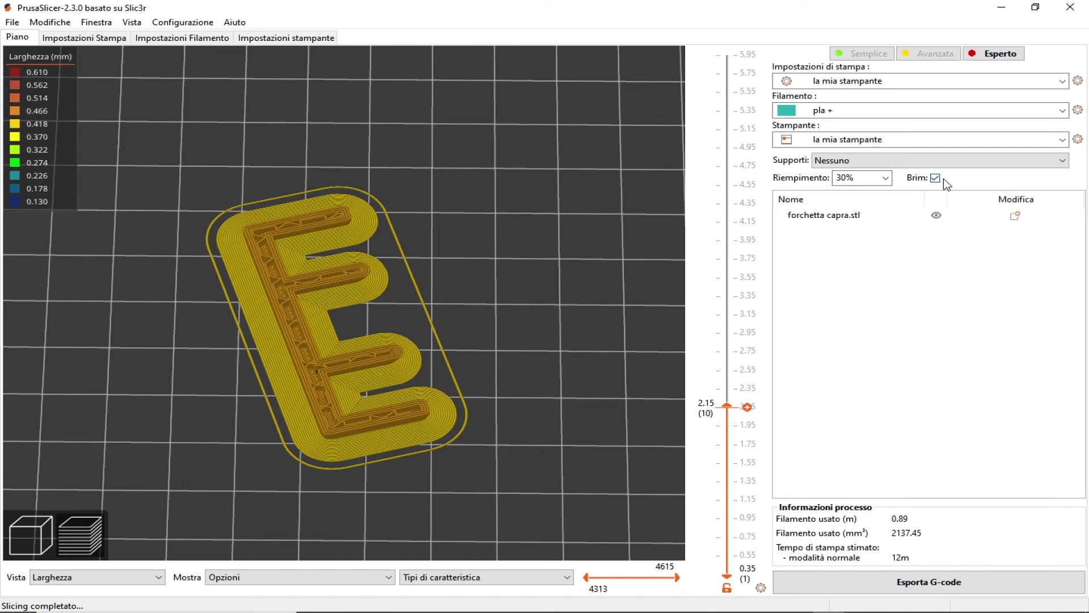
# Set Riempimento to 50%, uncheck Brim, and re-slice with Processa ora
pyautogui.click(843, 179)
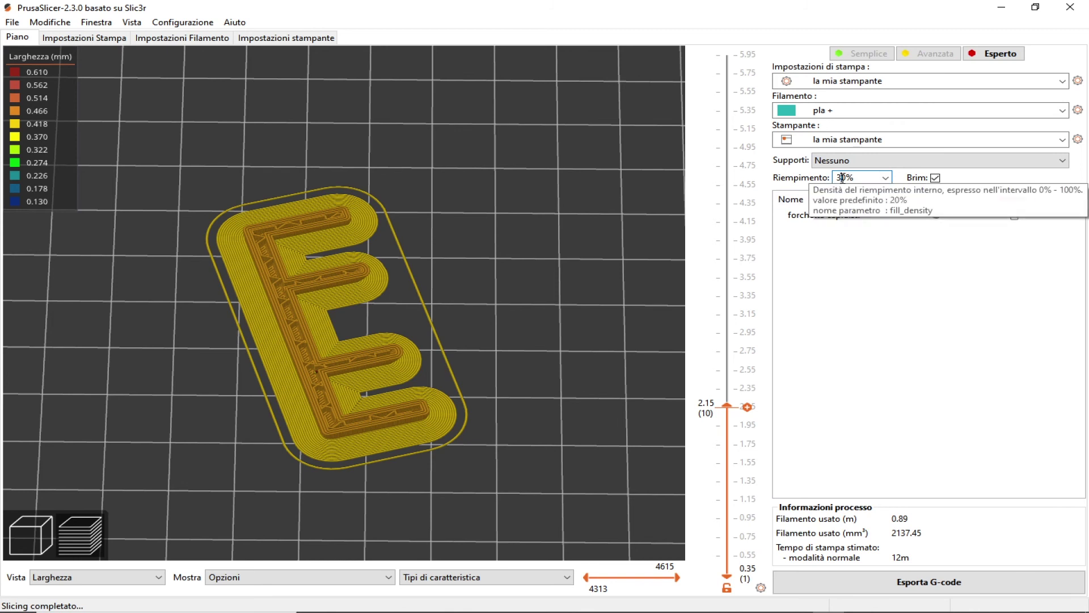
pyautogui.write('5')
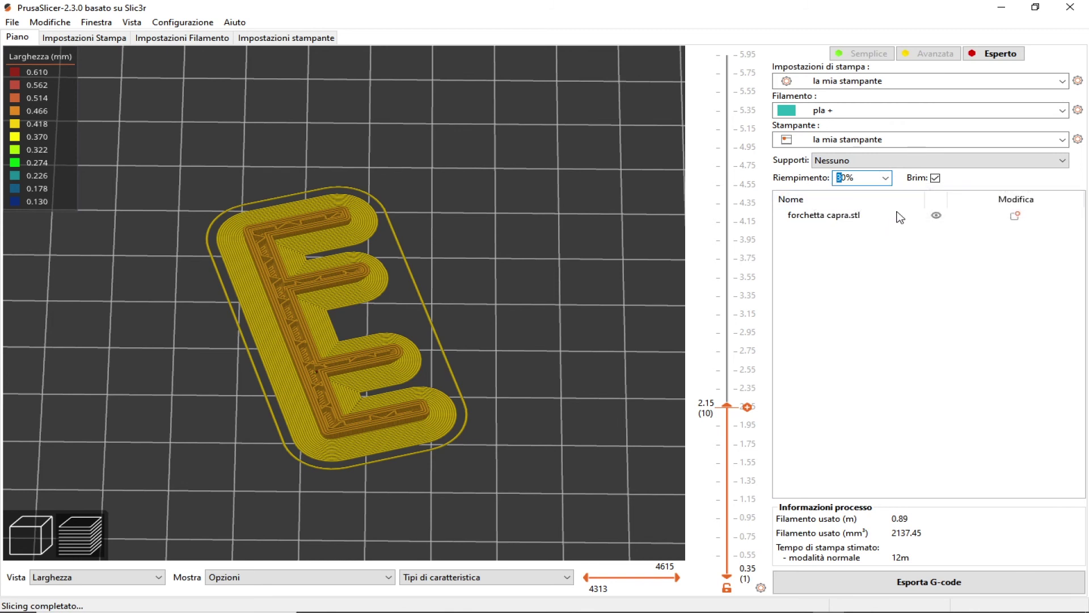
pyautogui.click(935, 178)
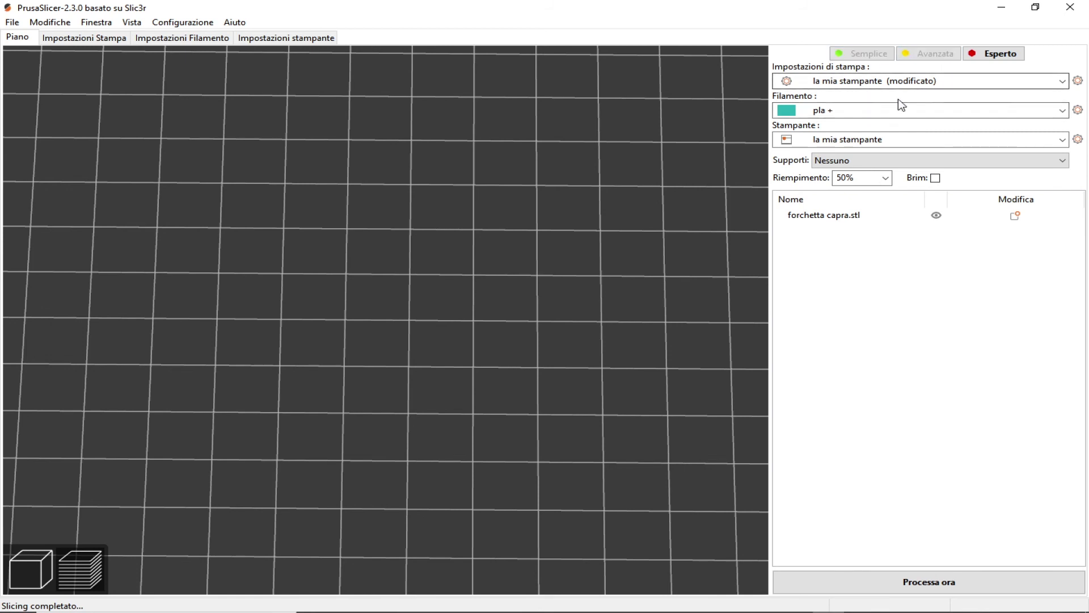
pyautogui.click(895, 79)
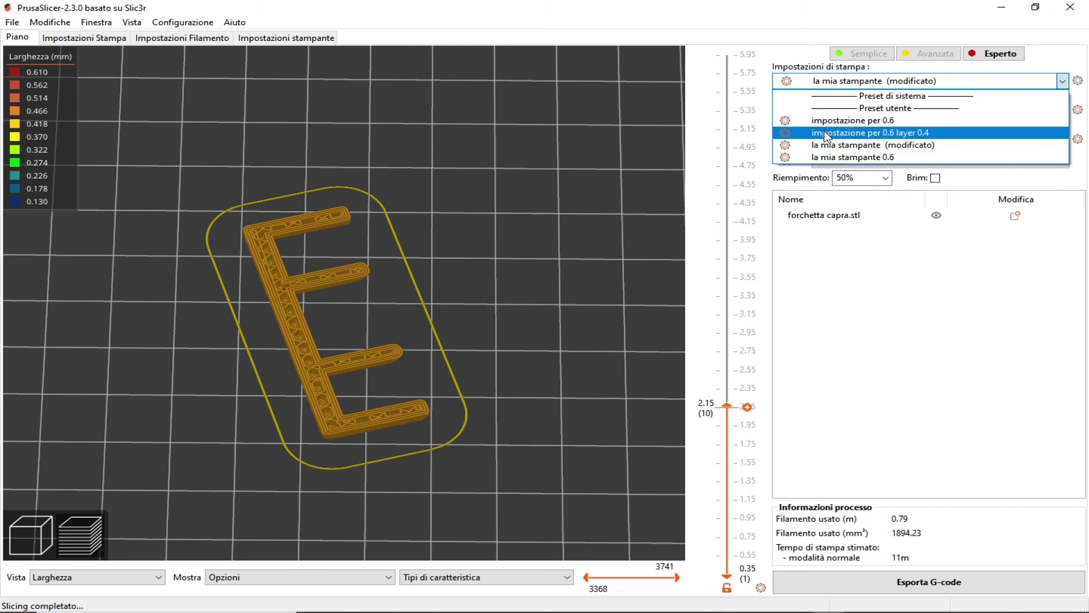
pyautogui.click(849, 132)
pyautogui.moveTo(465, 136); pyautogui.dragTo(394, 104)
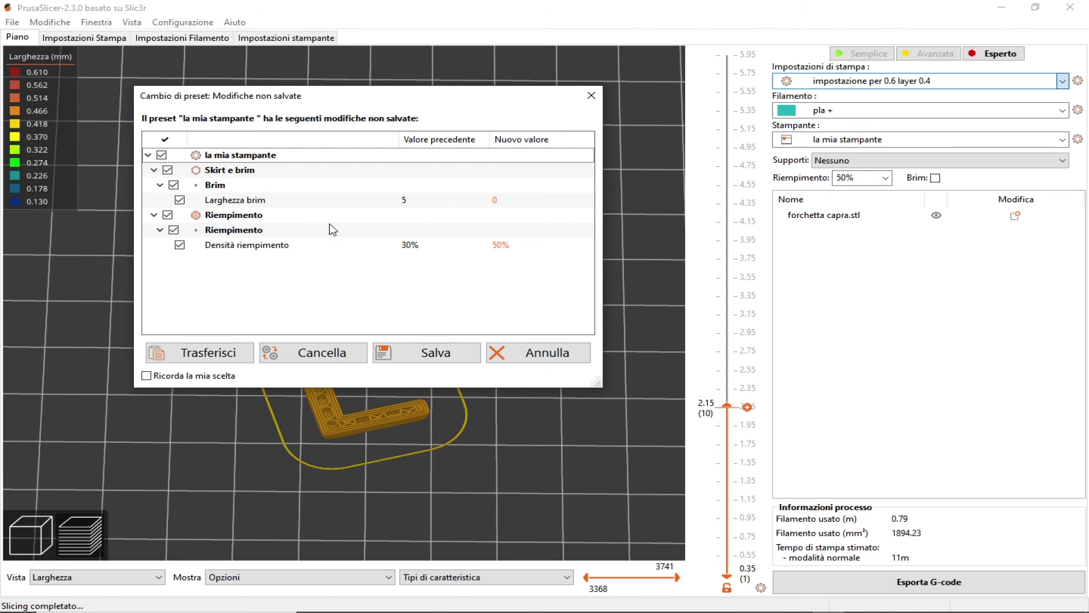
pyautogui.moveTo(276, 98); pyautogui.dragTo(330, 115)
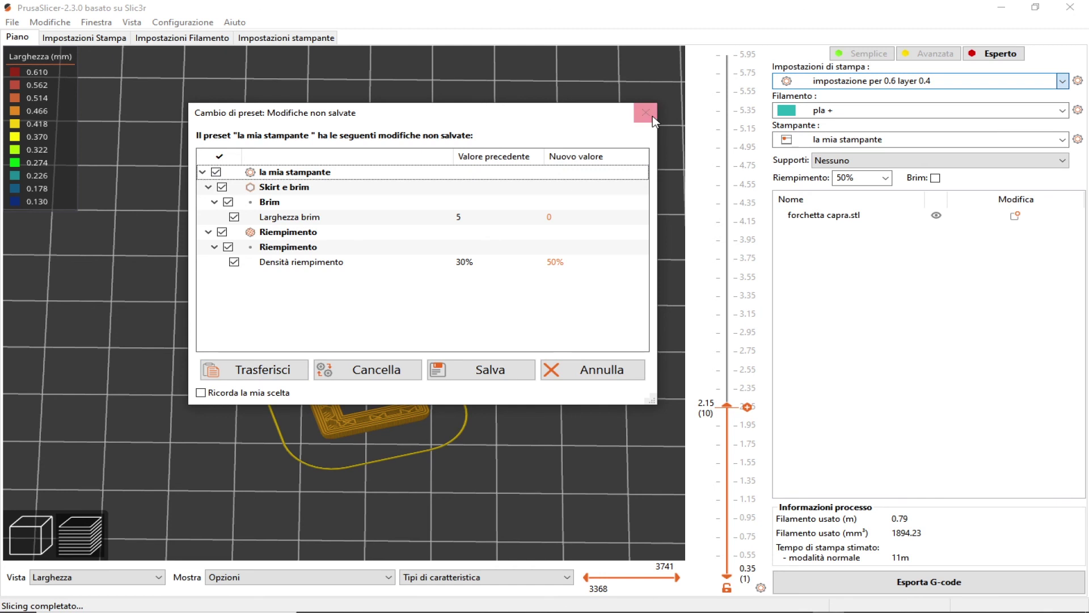
pyautogui.moveTo(546, 114); pyautogui.dragTo(502, 62)
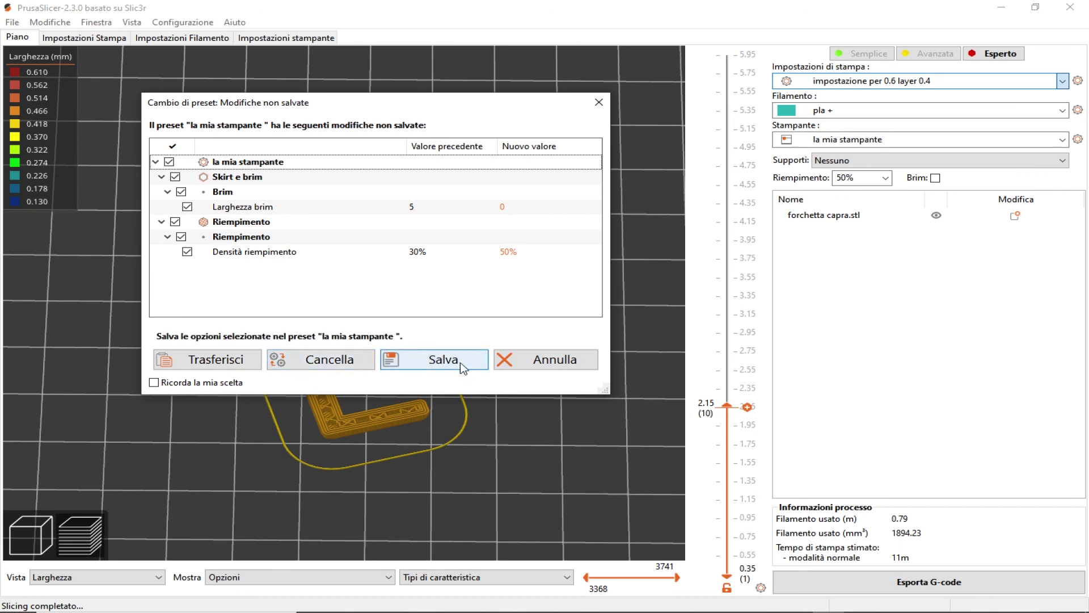
pyautogui.moveTo(321, 112); pyautogui.dragTo(361, 130)
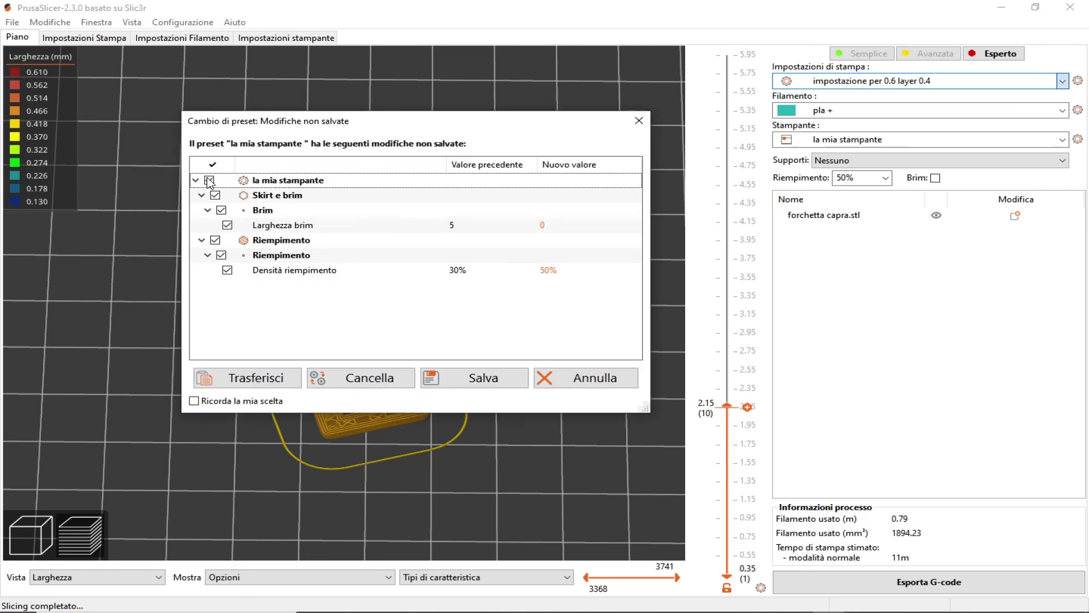
pyautogui.click(216, 195)
pyautogui.click(209, 180)
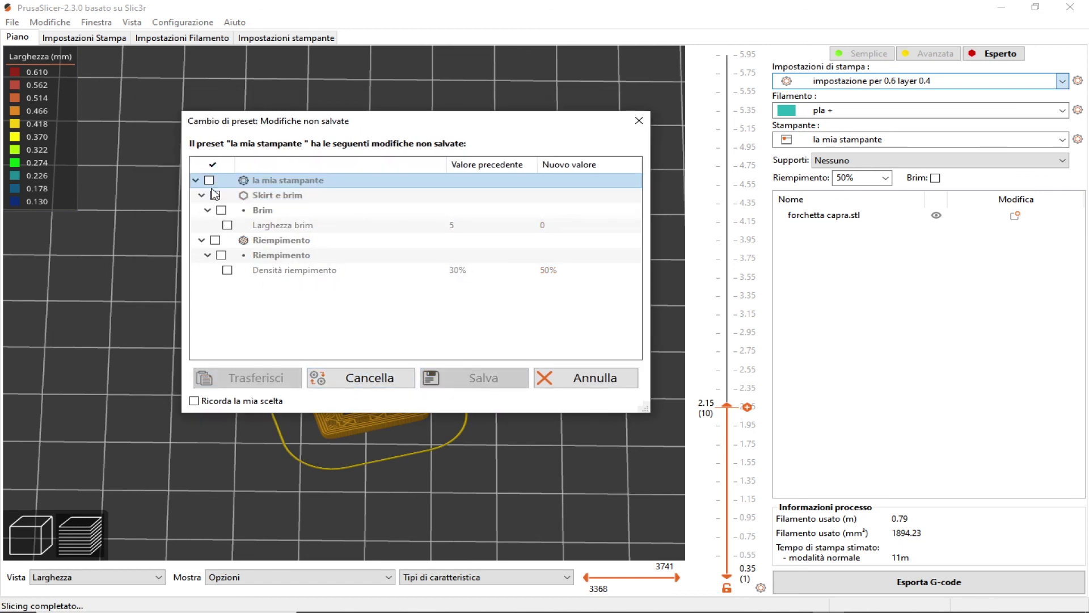
pyautogui.click(215, 195)
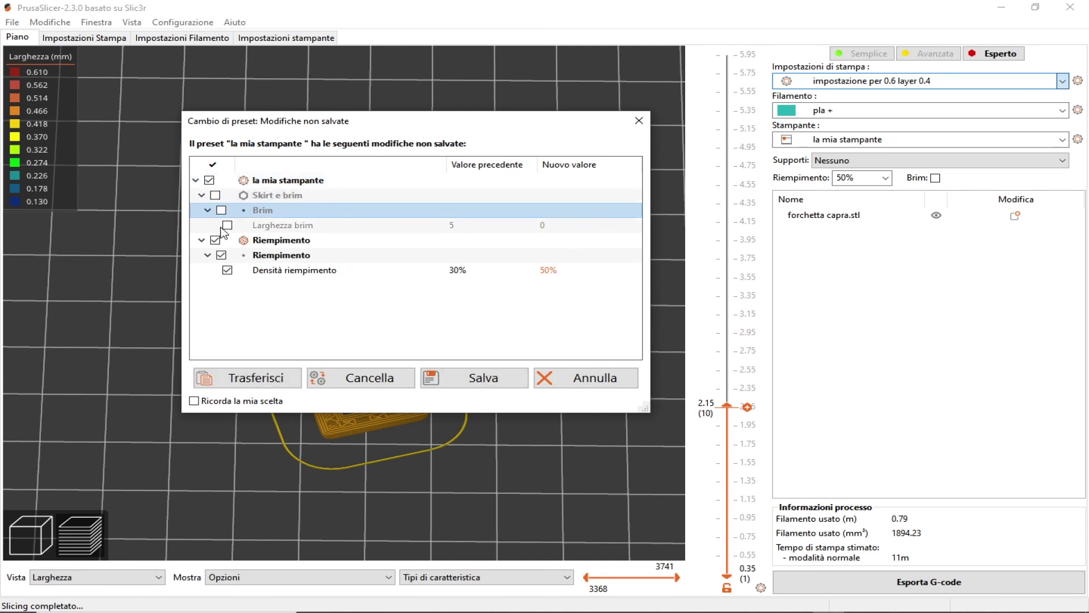
pyautogui.click(226, 226)
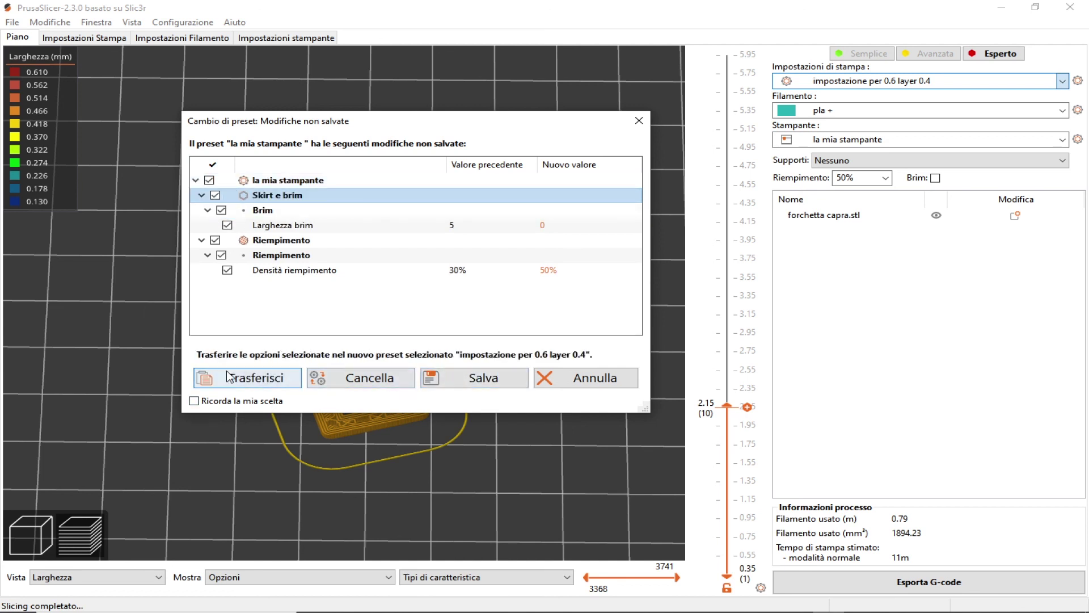
pyautogui.click(292, 383)
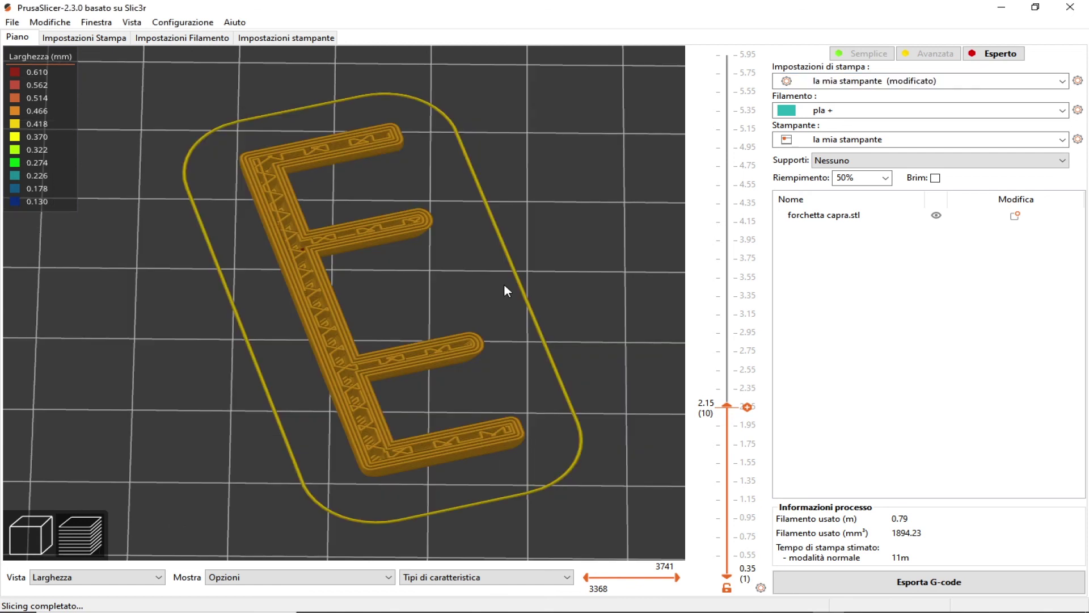